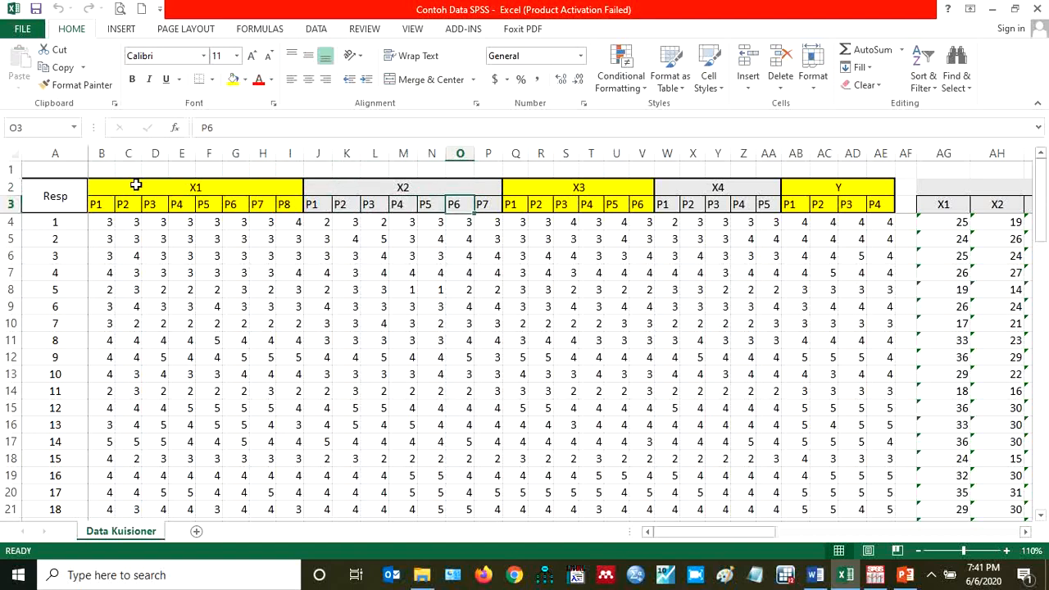
Examine the questionnaire item headings for X1 to X4 and Y and the Total and Mean columns
key("Right")
key("Right")
key("Right")
key("Right")
key("Right")
key("Right")
key("Right")
key("Right")
key("Right")
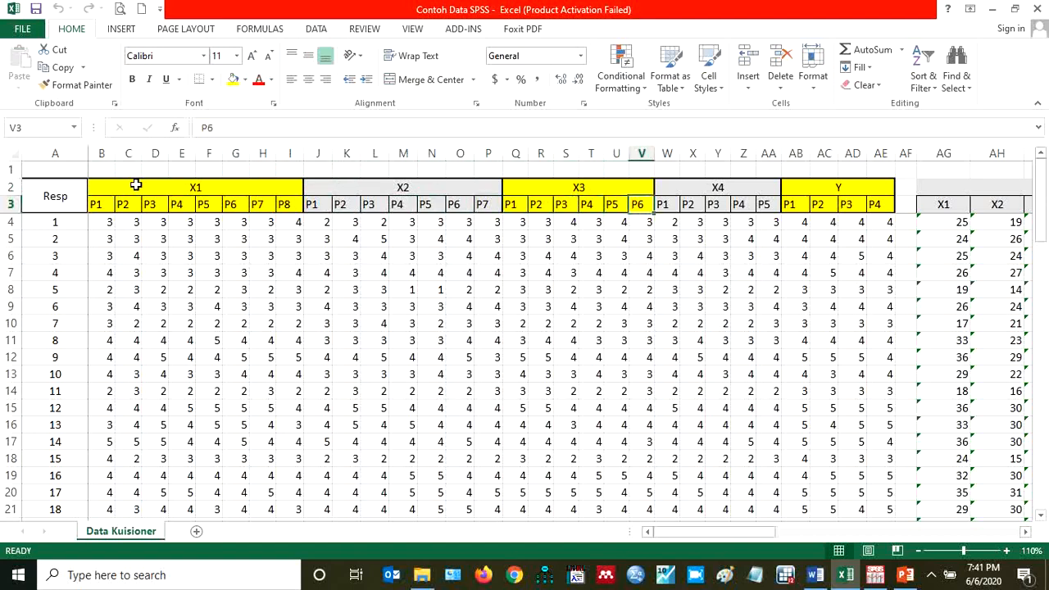
key("Right")
key("Right")
key("Right")
key("Right")
key("Right")
key("Right")
key("Right")
key("Right")
key("Right")
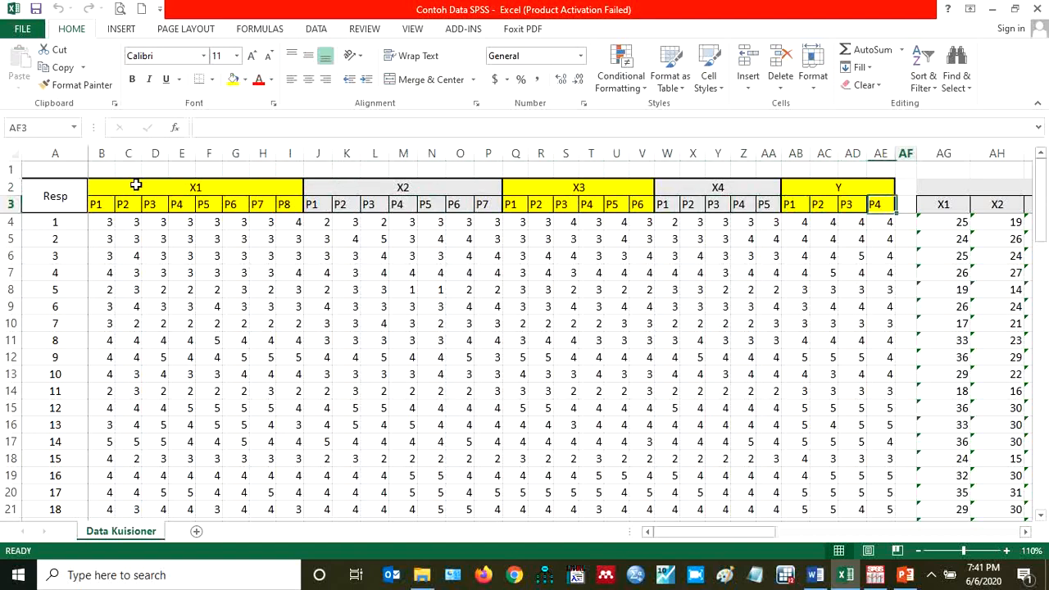
key("Right")
key("Right")
key("Right")
key("Right")
key("Right")
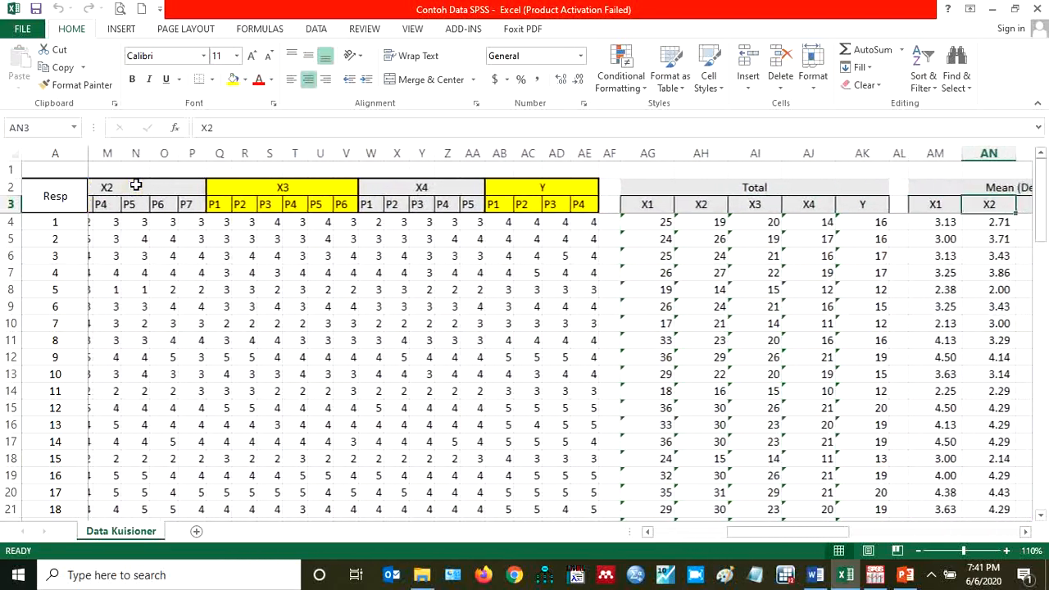
key("Left")
key("Left")
key("Left")
key("Left")
key("Left")
key("Left")
key("Left")
key("Left")
key("Left")
key("Left")
key("Left")
key("Left")
key("Left")
key("Left")
key("Left")
key("Left")
key("Left")
key("Left")
key("Left")
key("Left")
key("Left")
key("Left")
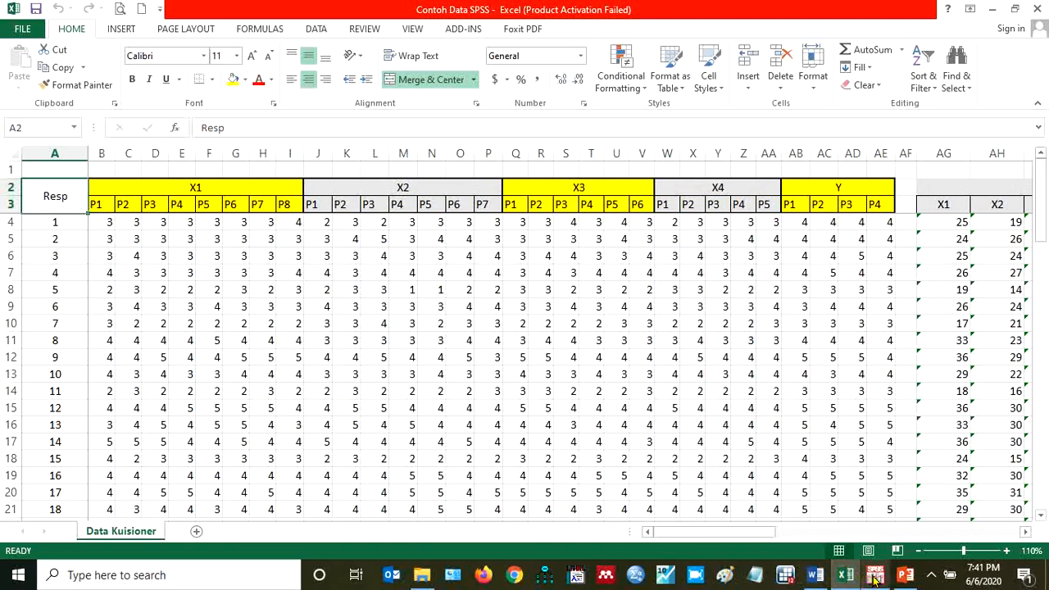
Switch to the SPSS Data Editor and examine the variable names from X1P1 through YP4 and the totals X1 to Y
mouse_move(880, 583)
left_click(873, 504)
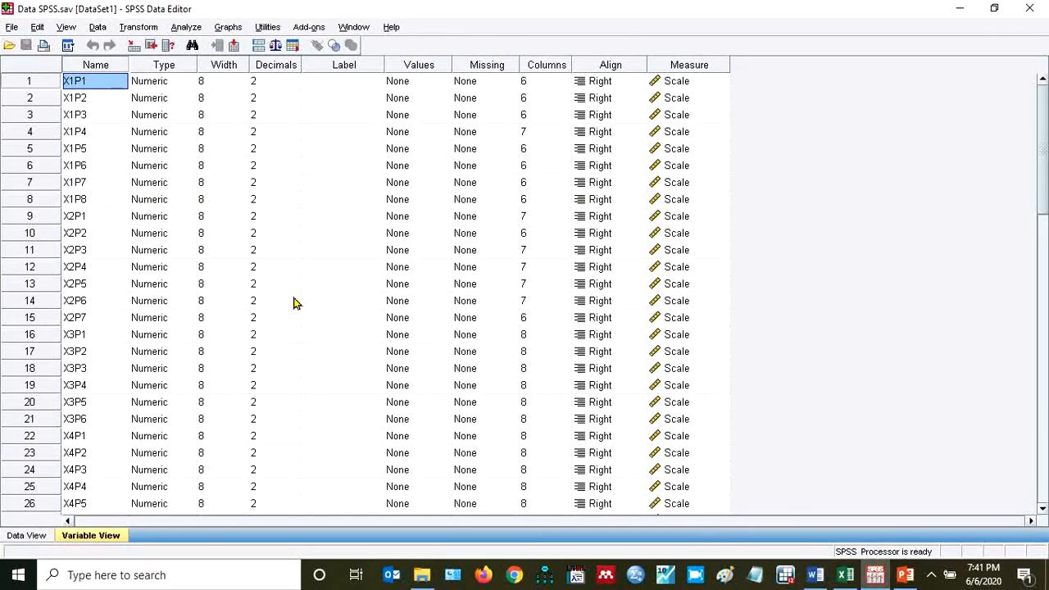
key("Down")
key("Up")
key("Down")
key("Up")
key("Down")
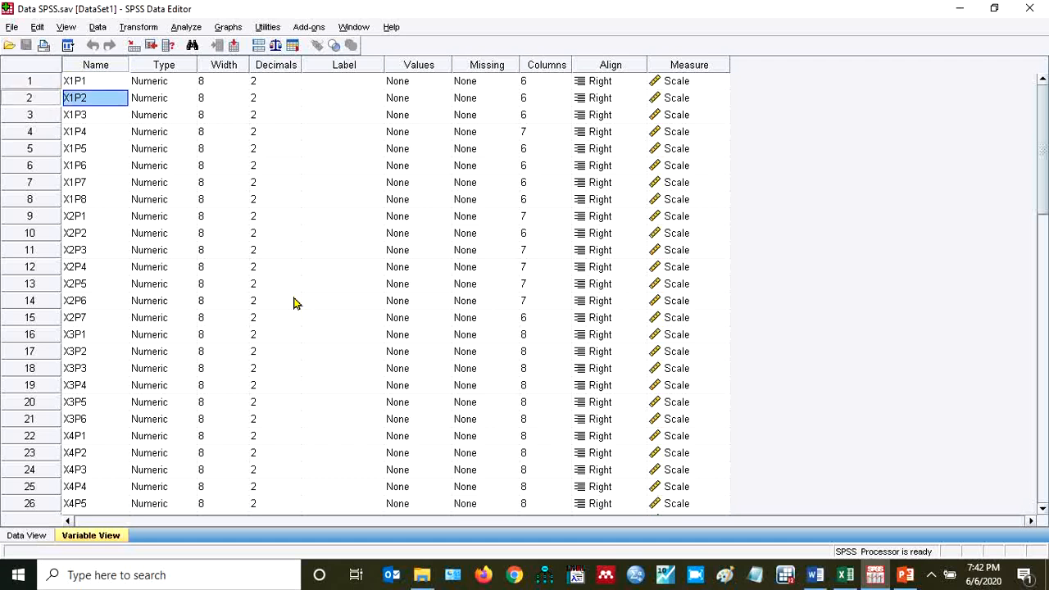
key("Down")
key("Down")
key("Down")
key("Down")
key("Down")
key("Down")
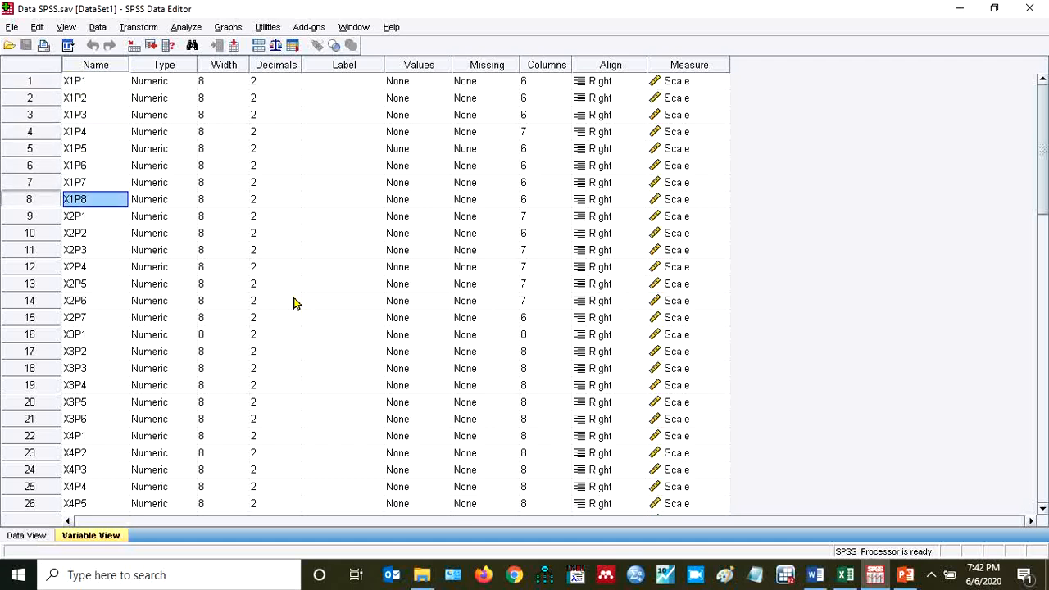
key("Down")
key("Down")
key("Down")
key("Down")
key("Down")
key("Down")
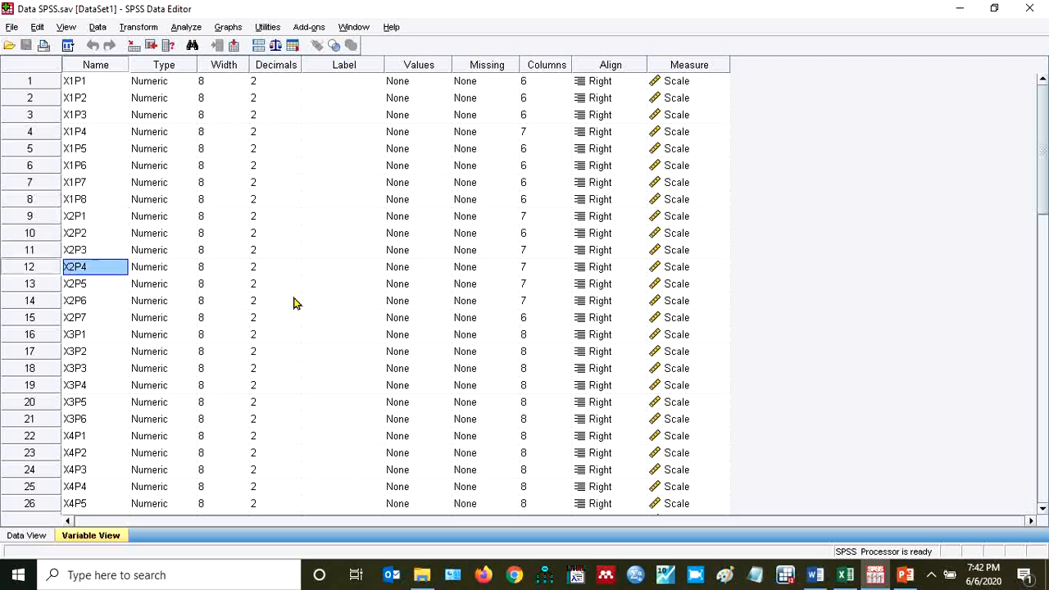
key("Down")
key("Down")
key("Down")
key("Down")
key("Down")
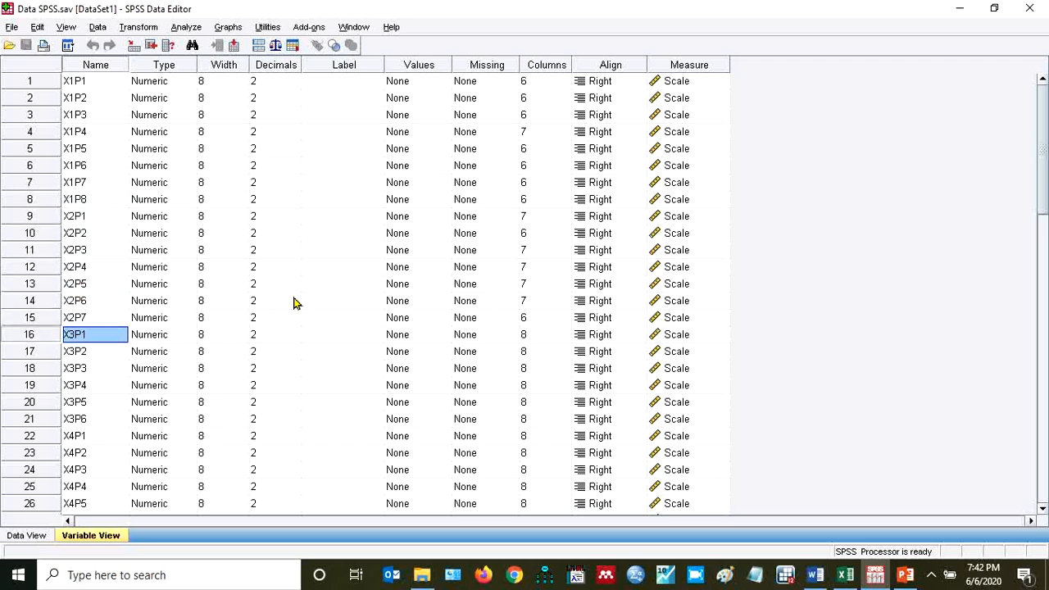
key("Down")
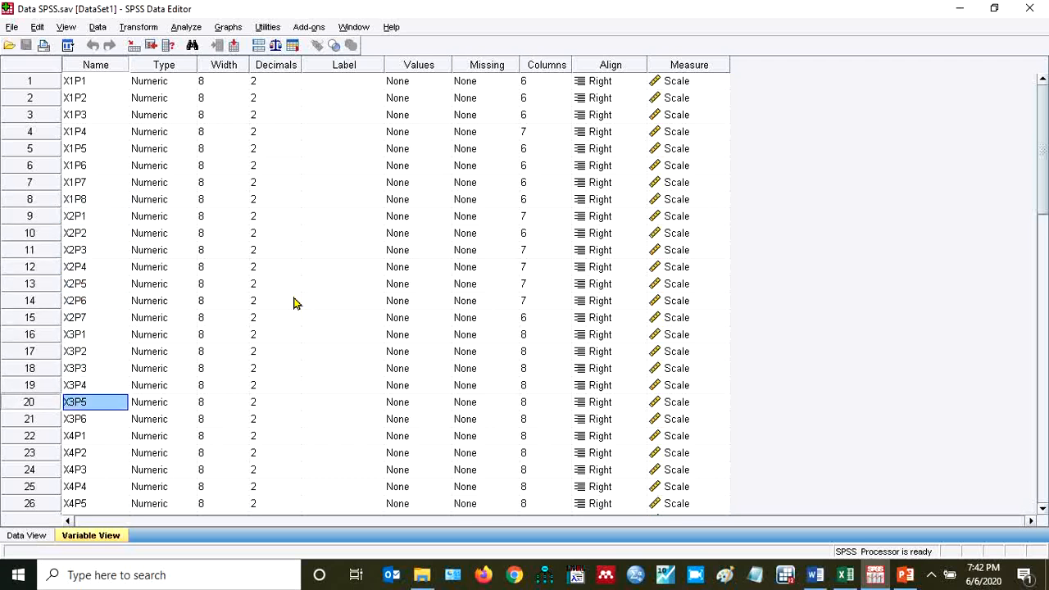
key("Down")
key("Down")
key("Down")
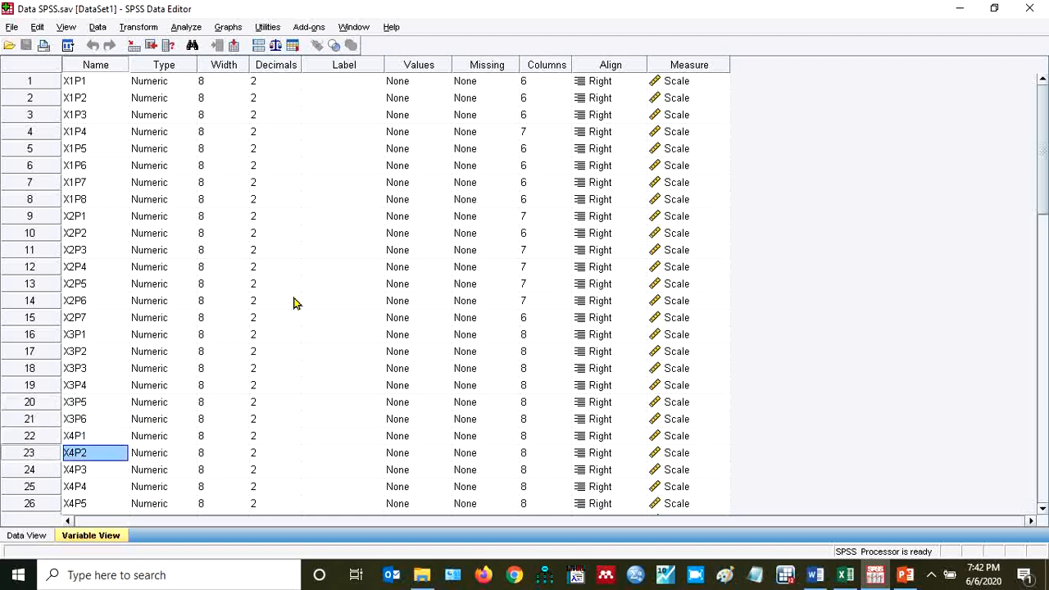
key("Down")
key("Down")
key("Down")
key("Down")
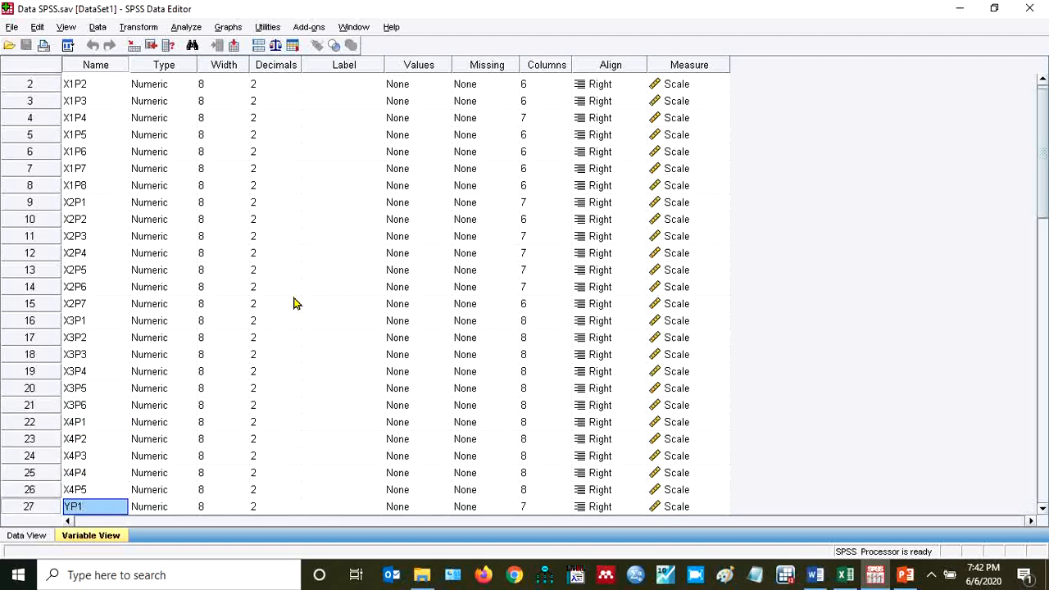
key("Down")
key("Down")
key("Down")
key("Down")
key("Down")
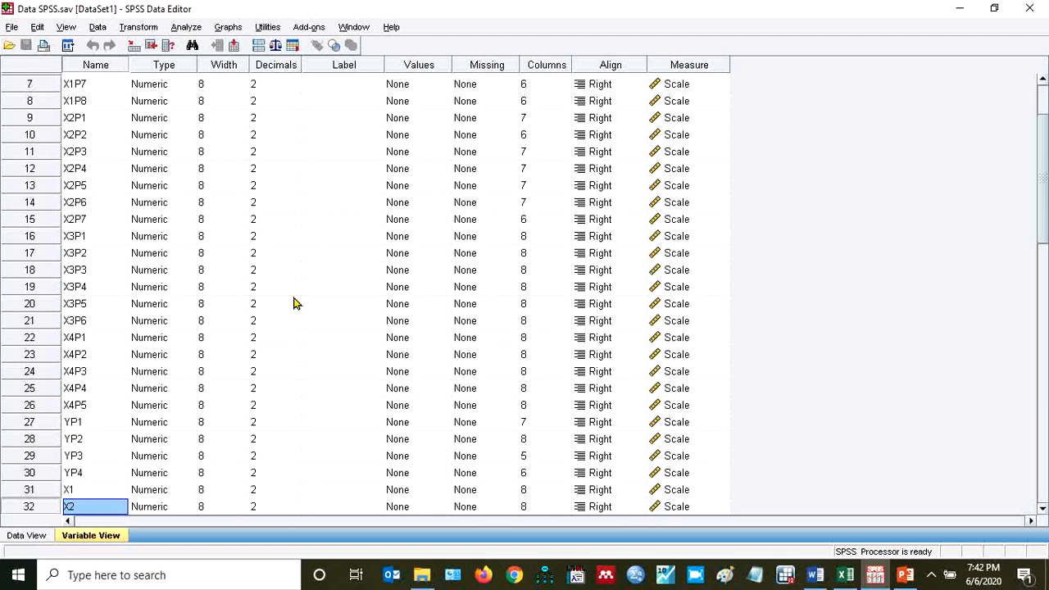
key("Down")
key("Down")
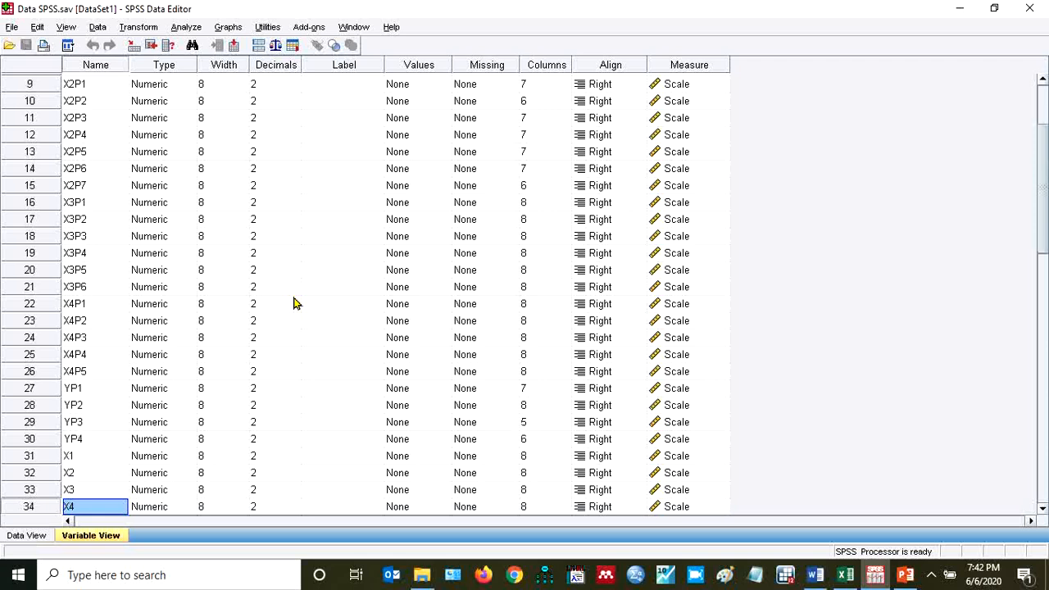
key("Up")
key("Up")
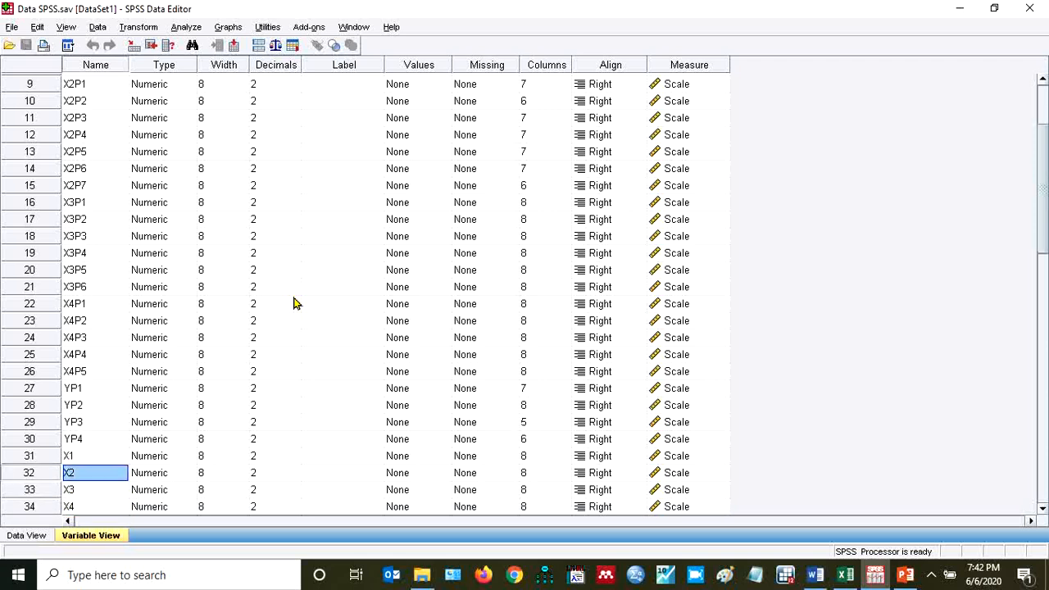
key("Down")
key("Down")
key("Down")
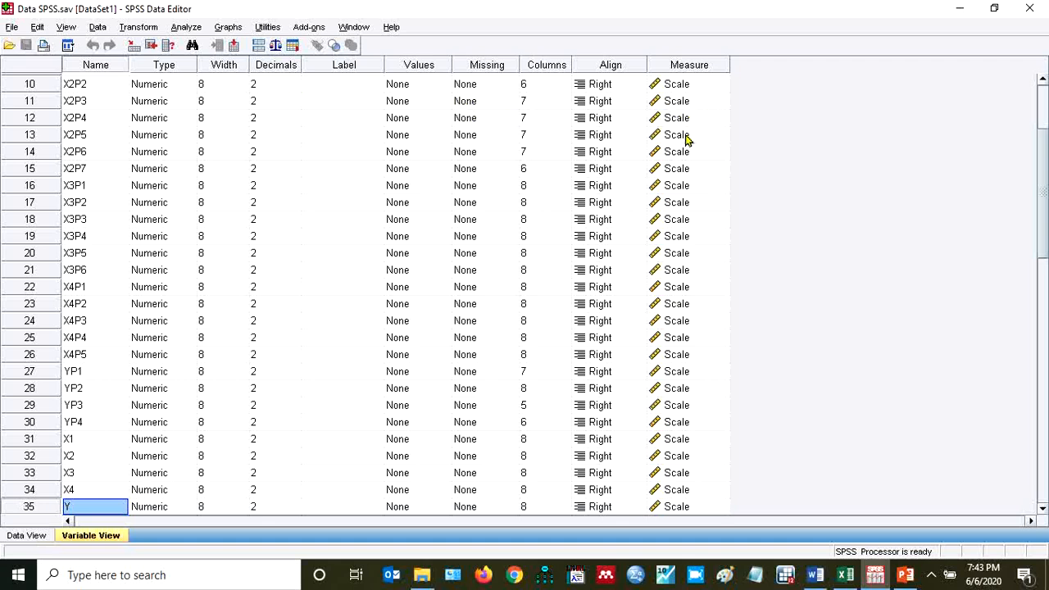
Show the data values and examine the first respondent's item scores across the X1 and X2 variables
left_click(33, 541)
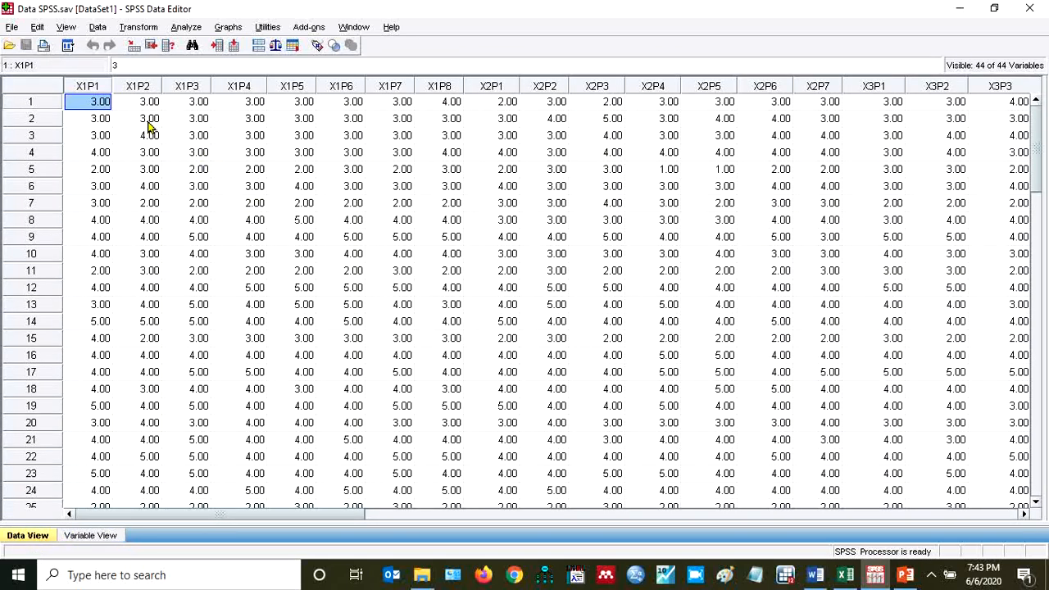
key("Right")
key("Right")
key("Right")
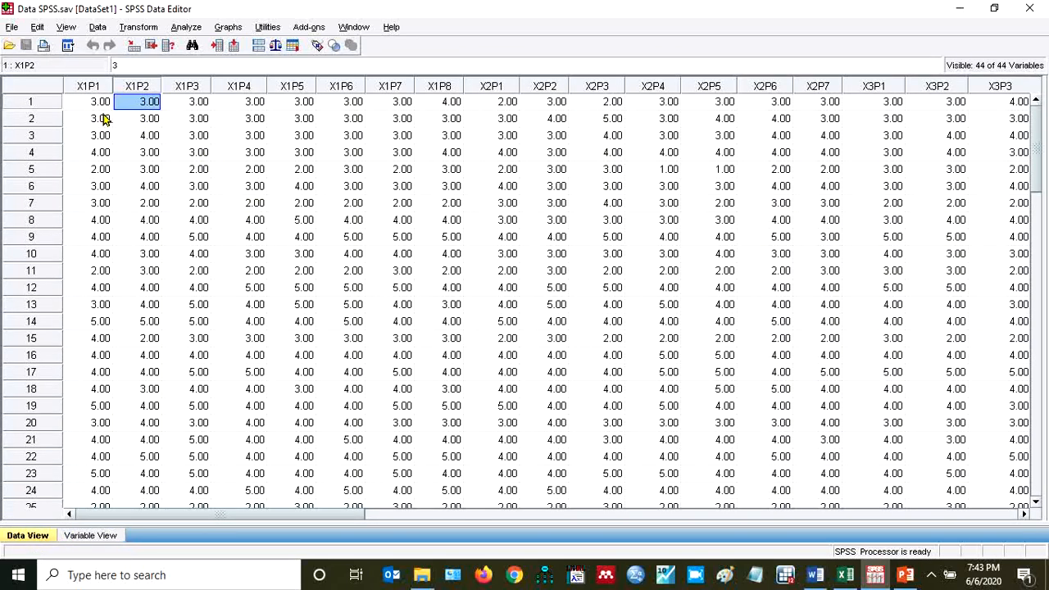
key("Left")
key("Left")
key("Left")
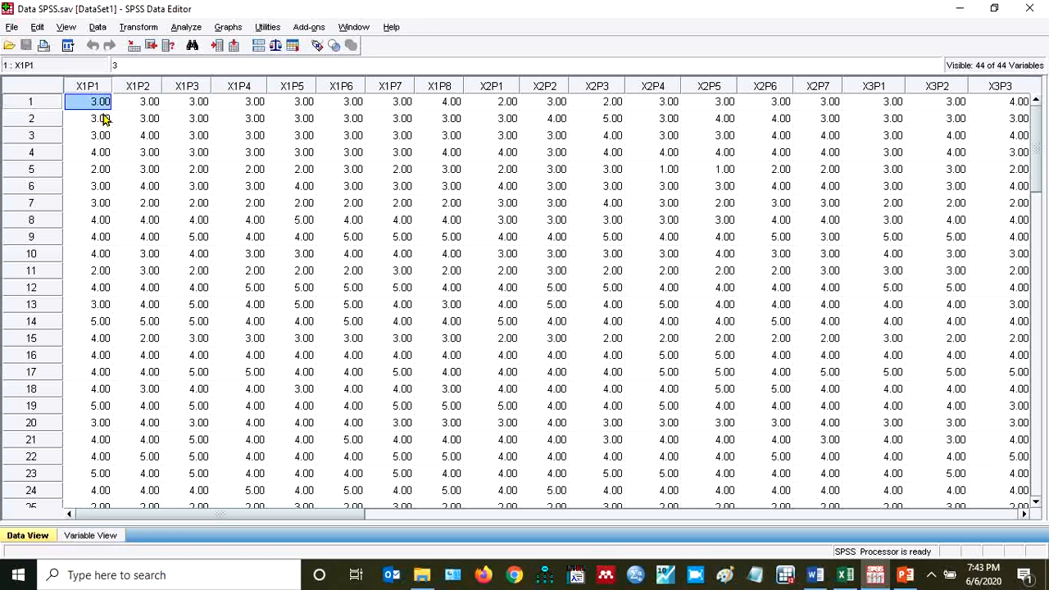
key("Right")
key("Right")
key("Right")
key("Right")
key("Right")
key("Right")
key("Right")
key("Right")
key("Right")
key("Right")
key("Right")
key("Right")
key("Right")
key("Right")
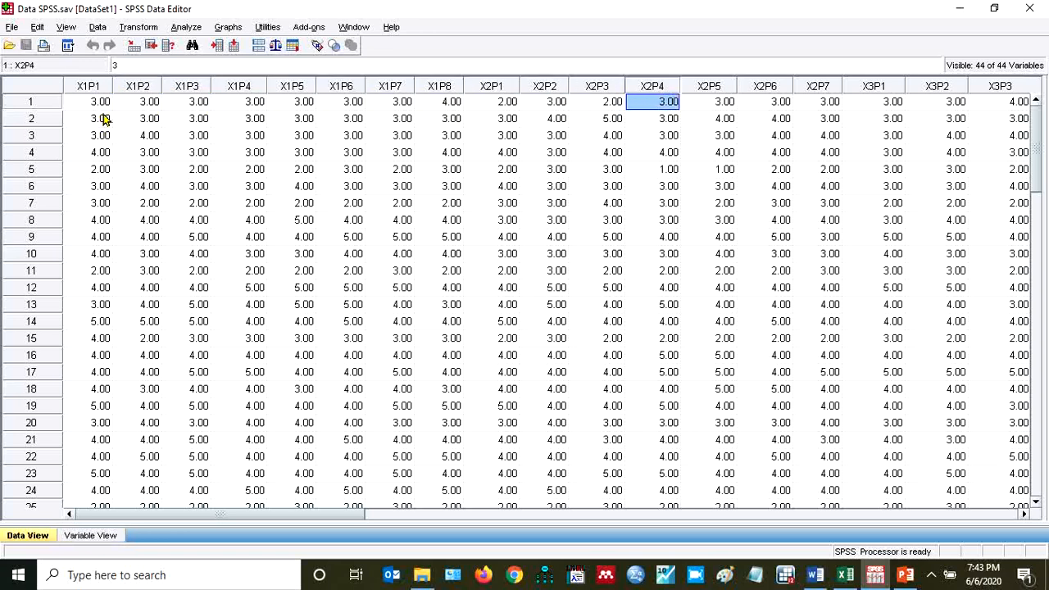
key("Left")
key("Left")
key("Left")
key("Left")
key("Left")
key("Left")
key("Left")
key("Left")
key("Left")
key("Left")
key("Left")
key("Left")
key("Left")
key("Left")
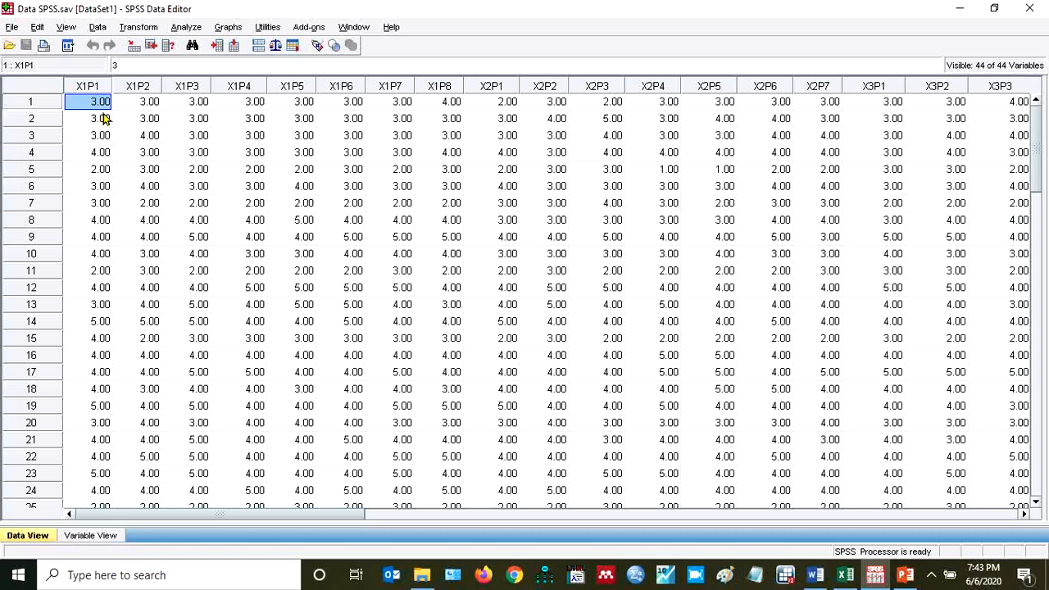
Set up a Reliability Analysis with X1P1 through X1P8 as its items
left_click(184, 29)
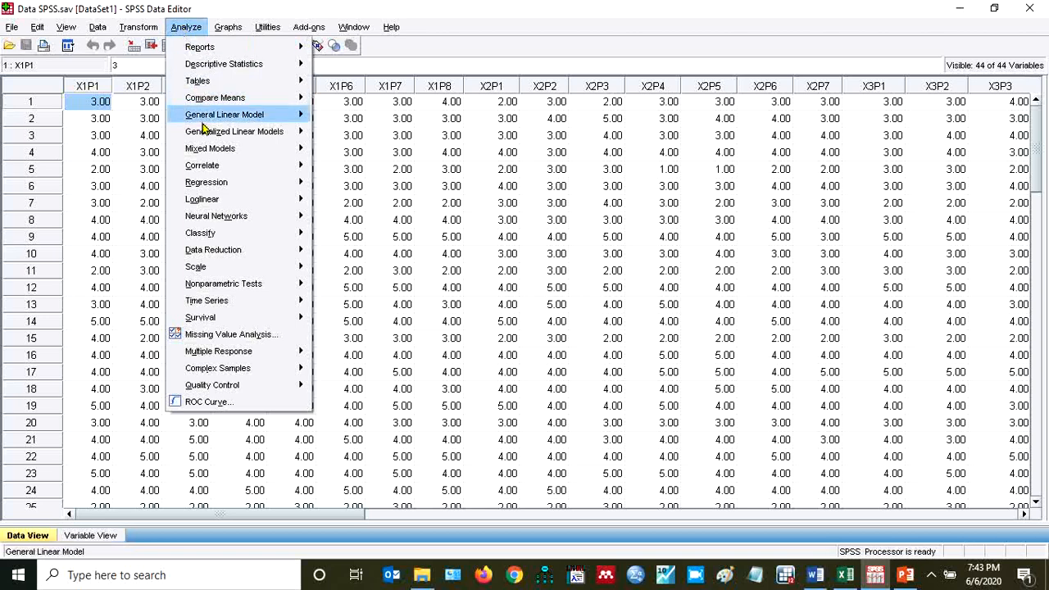
mouse_move(209, 273)
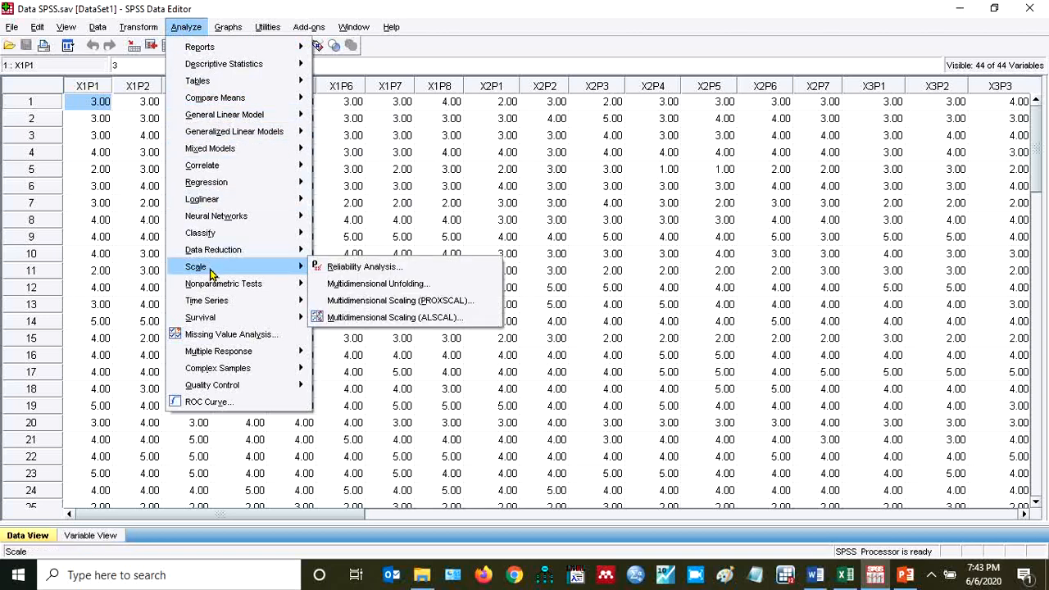
left_click(354, 268)
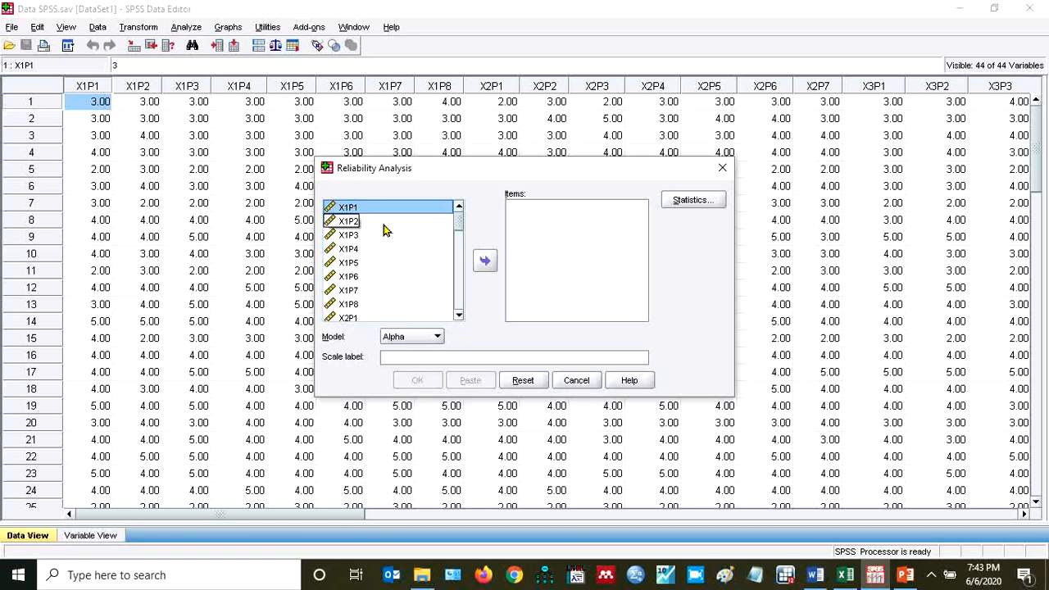
key("shift+Down")
key("shift+Down")
key("shift+Down")
key("shift+Down")
key("shift+Down")
key("shift+Down")
key("shift+Down")
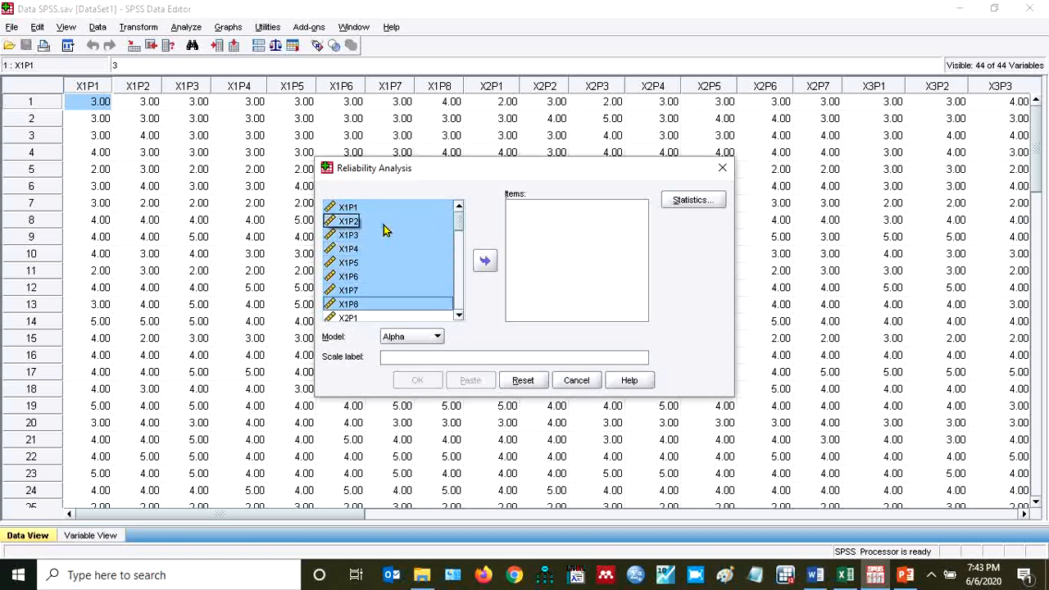
key("shift+Up")
key("shift+Down")
left_click(484, 262)
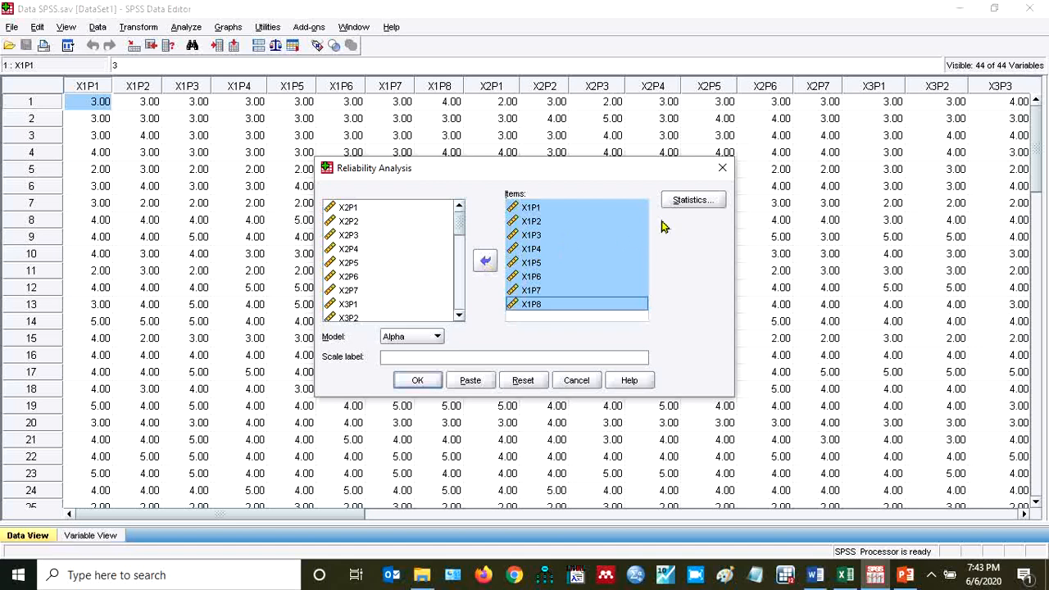
Request descriptives for Item, Scale and Scale if item deleted, and run the reliability analysis
left_click(694, 201)
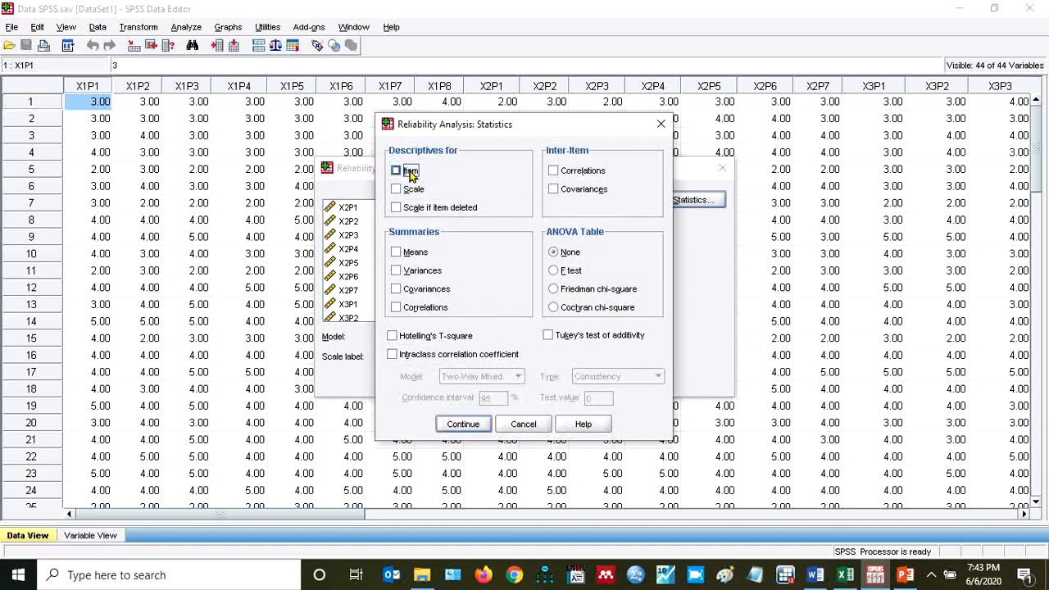
left_click(398, 171)
left_click(397, 189)
left_click(397, 208)
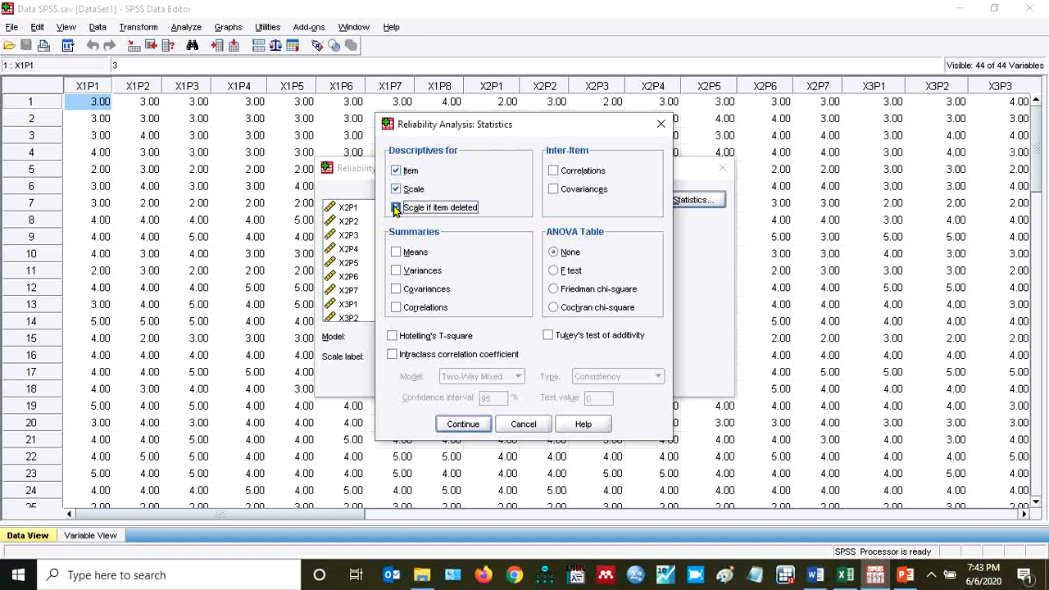
left_click(464, 424)
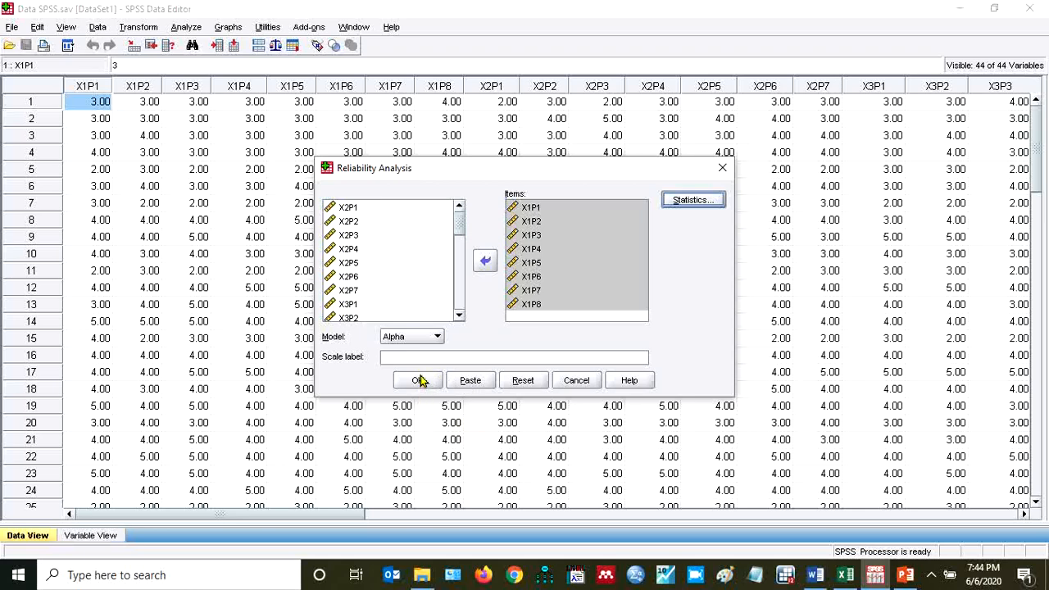
left_click(419, 382)
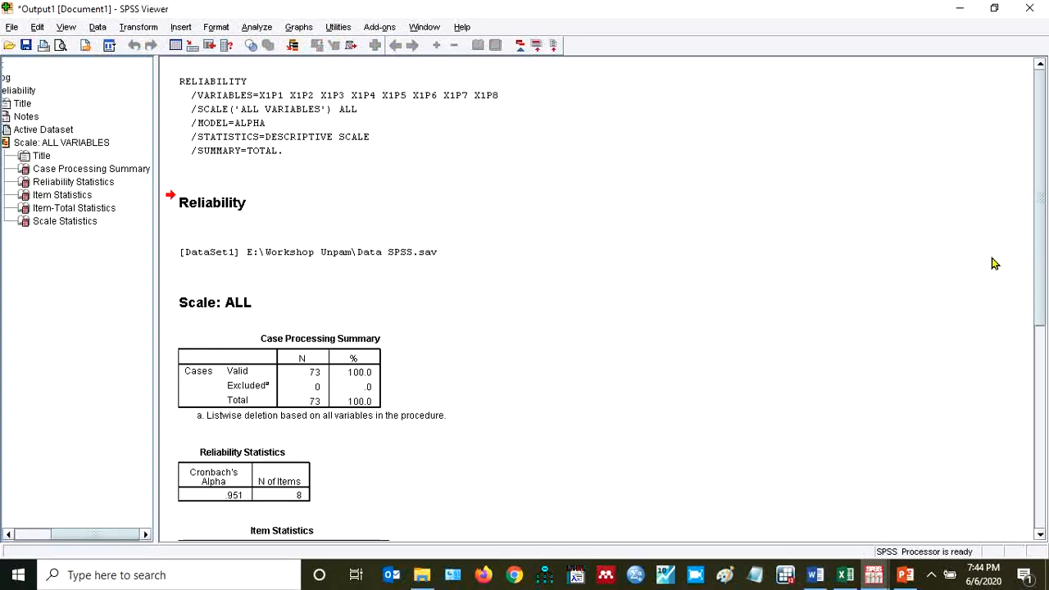
Review the item-total and scale statistics output against the r product-moment table in Word, and switch to the Excel questionnaire data
left_click_drag(1042, 231, 1042, 427)
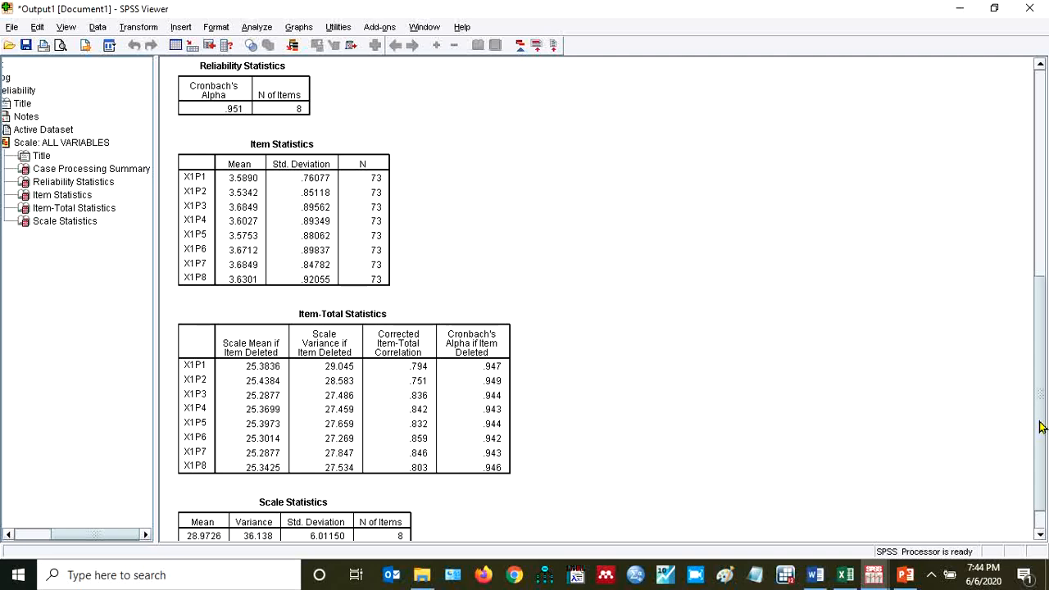
left_click_drag(1040, 427, 1046, 444)
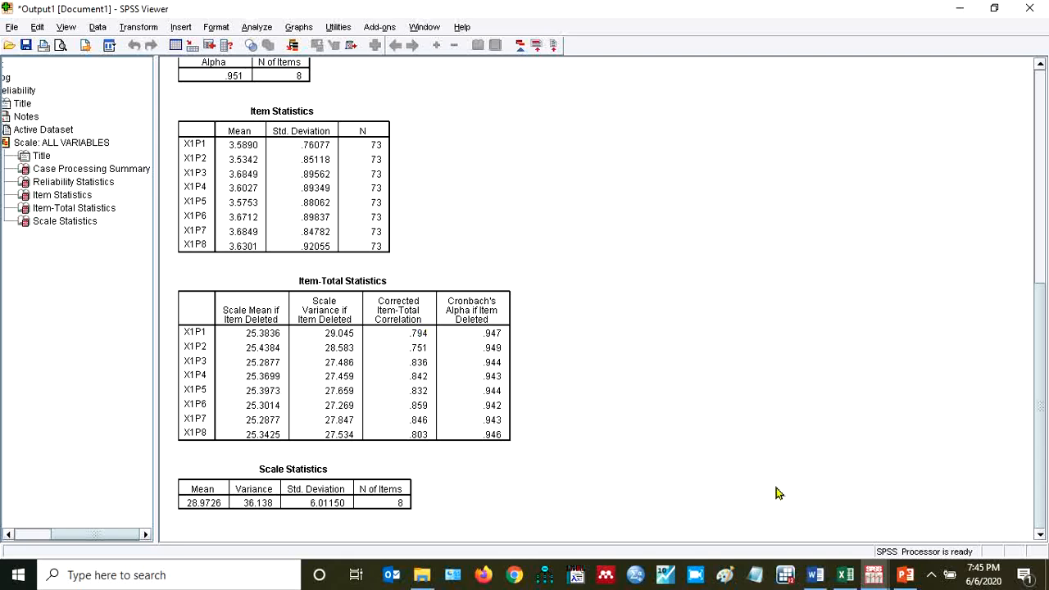
left_click(817, 577)
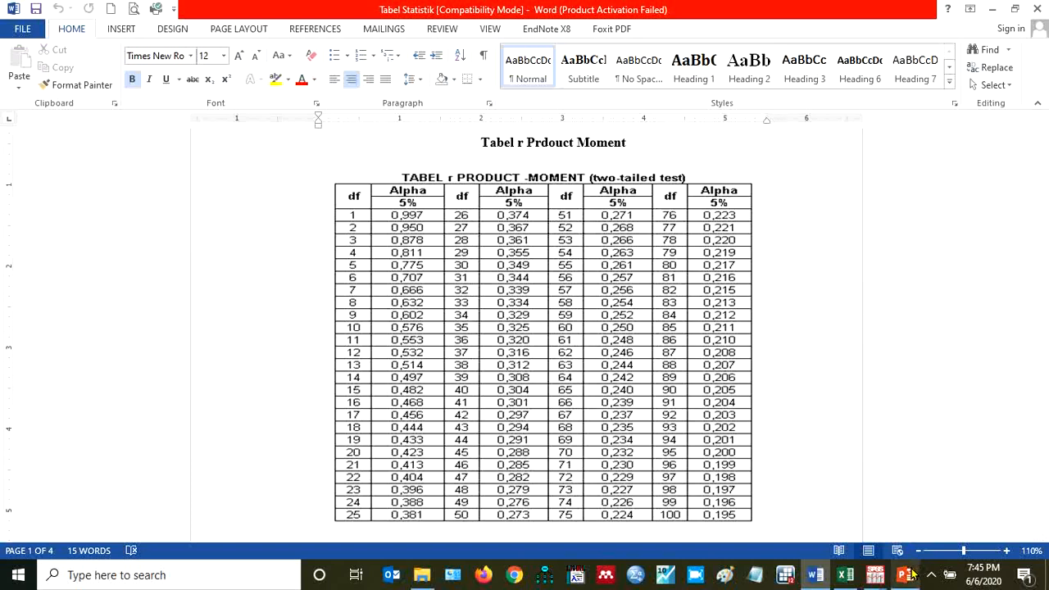
left_click(846, 578)
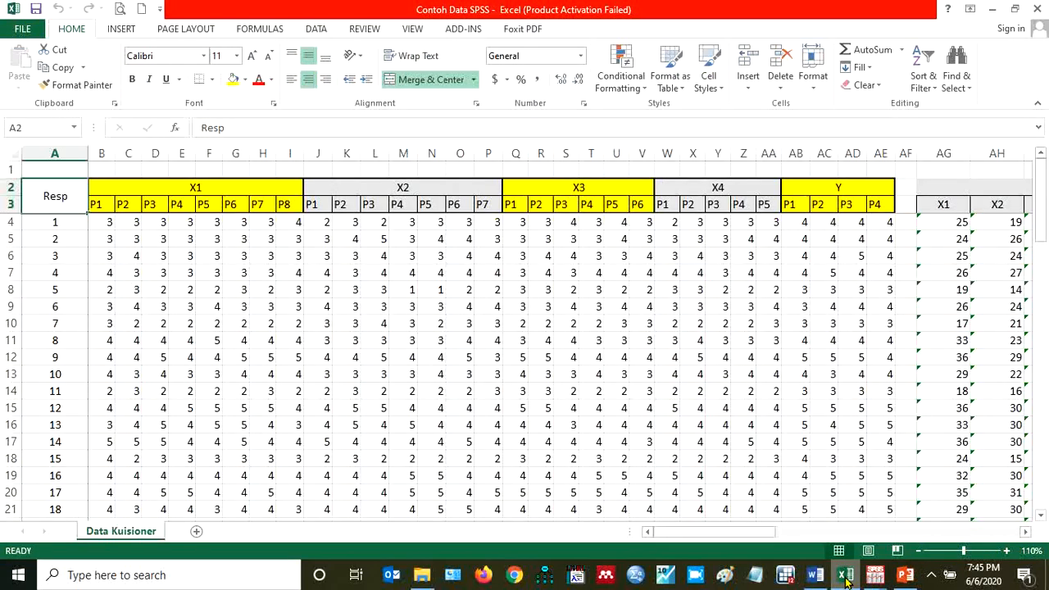
Examine the questionnaire responses down to the last respondent's row to establish the sample size
key("Down")
key("Down")
key("Down")
key("Down")
key("Down")
key("Down")
key("Down")
key("Down")
key("Down")
key("Down")
key("Down")
key("Down")
key("Down")
key("Down")
key("Down")
key("Down")
key("Down")
key("Down")
key("Down")
key("Down")
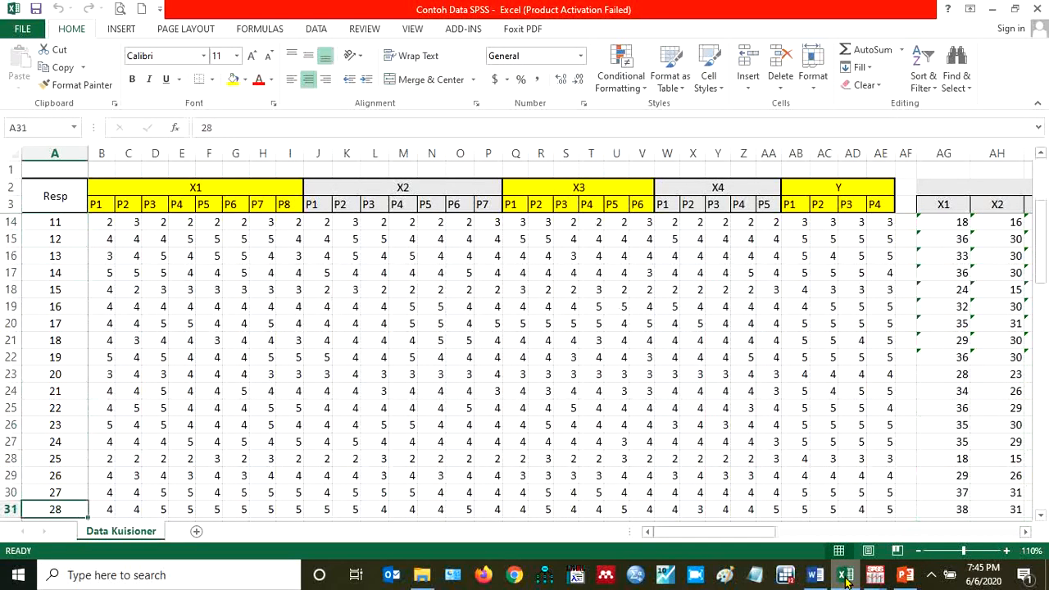
key("Down")
key("Down")
key("Down")
key("Down")
key("Down")
key("Down")
key("Down")
key("Down")
key("Down")
key("Down")
key("Down")
key("Down")
key("Down")
key("Down")
key("Down")
key("Down")
key("Down")
key("Down")
key("Down")
key("Down")
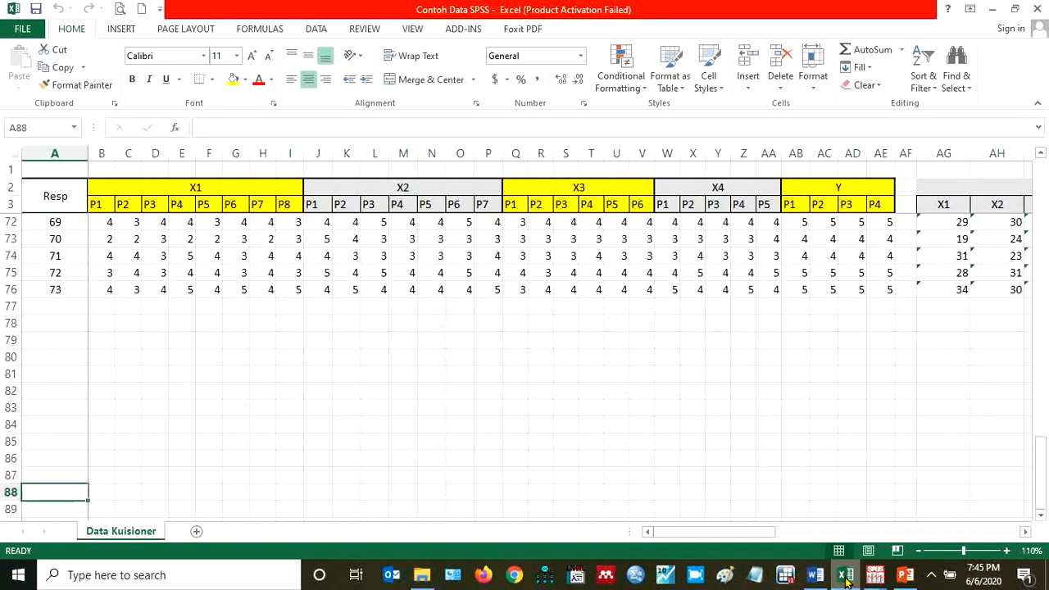
key("Up")
key("Up")
key("Up")
key("Up")
key("Up")
key("Up")
key("Up")
key("Up")
key("Up")
key("Up")
key("Up")
key("Up")
key("Up")
key("Down")
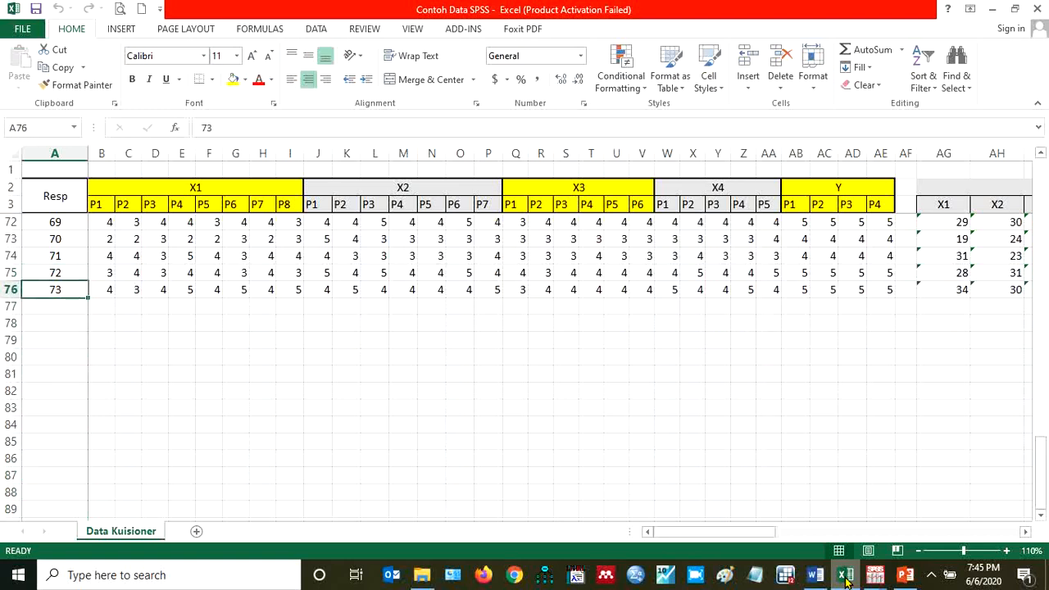
Compare the corrected item-total correlations in the SPSS output with the r product-moment table in Word
mouse_move(901, 578)
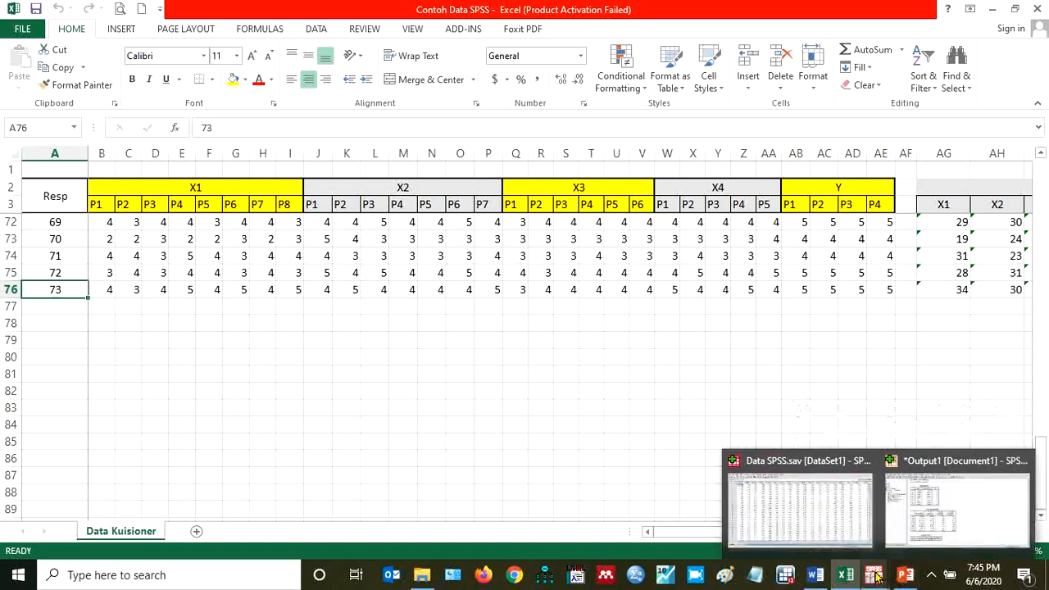
left_click(877, 578)
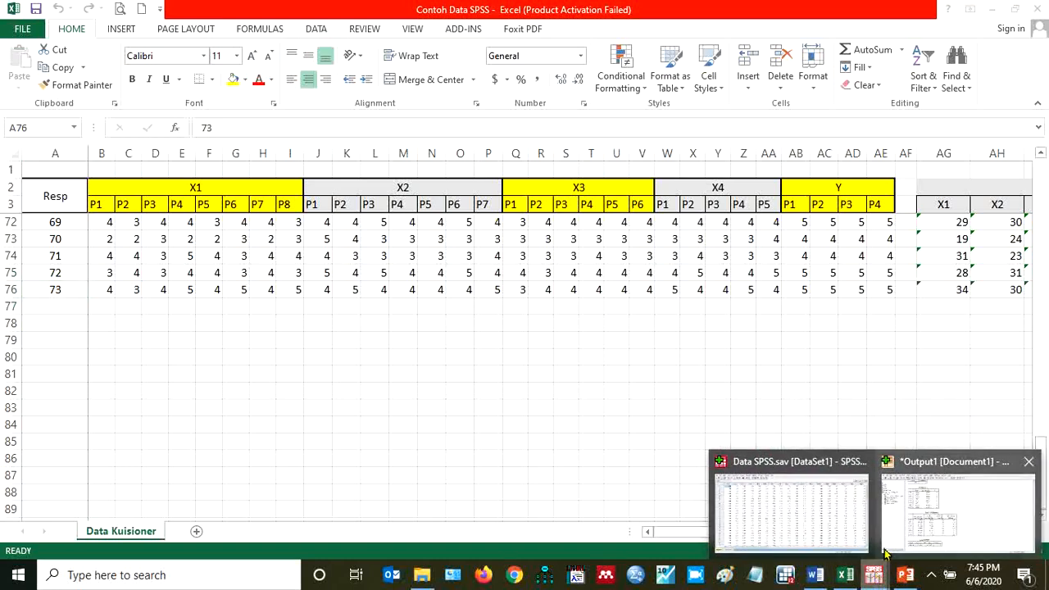
left_click(937, 506)
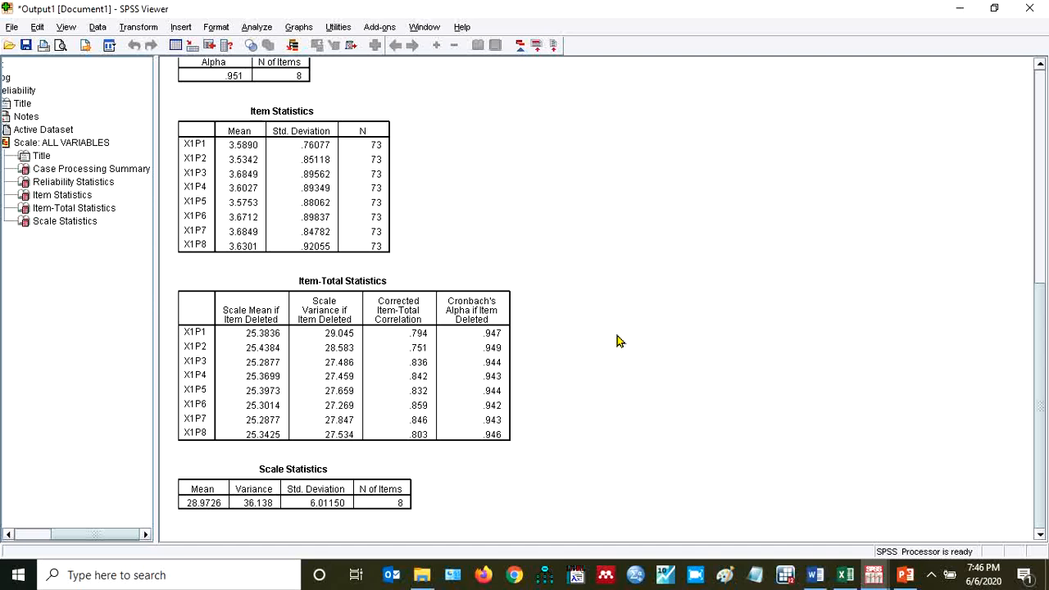
left_click(815, 576)
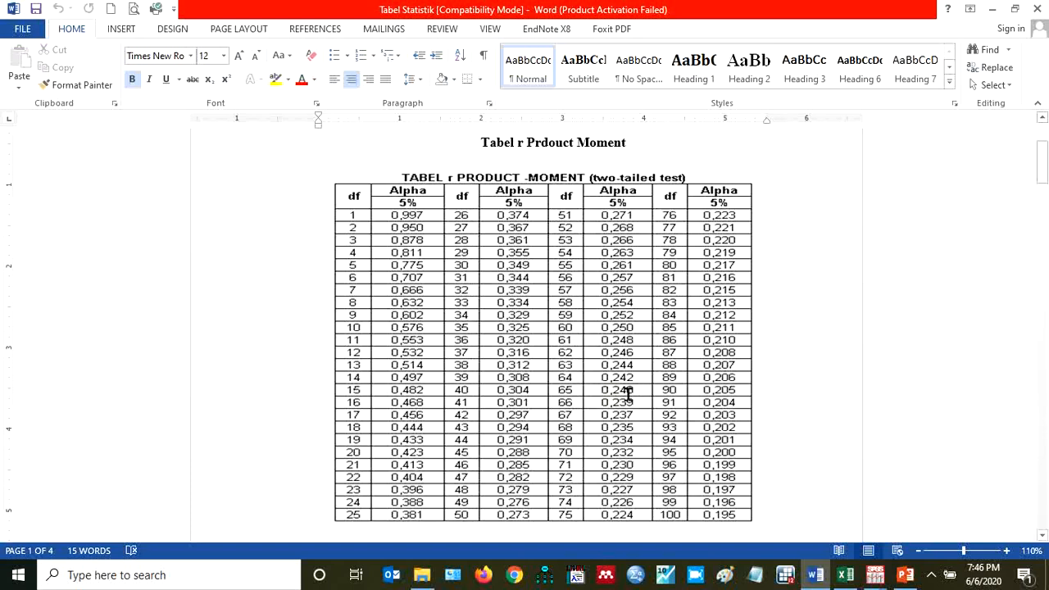
mouse_move(873, 575)
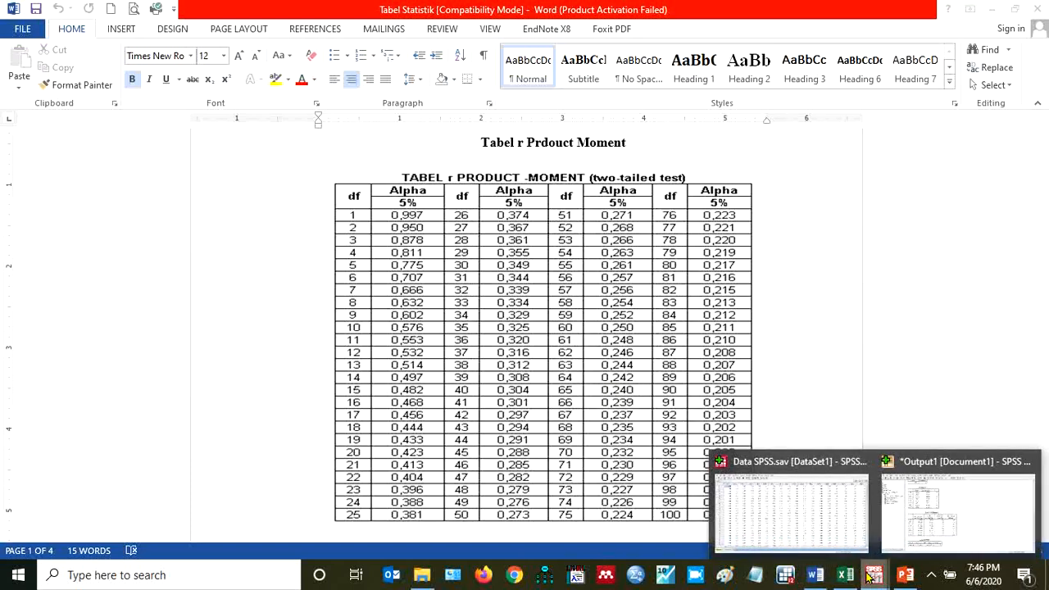
left_click(924, 518)
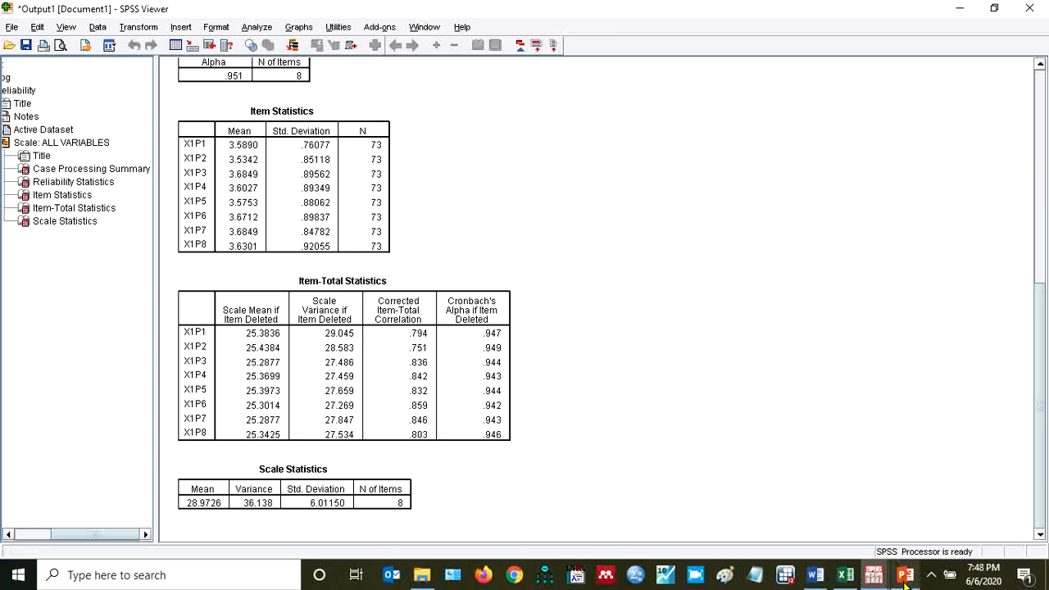
left_click(813, 577)
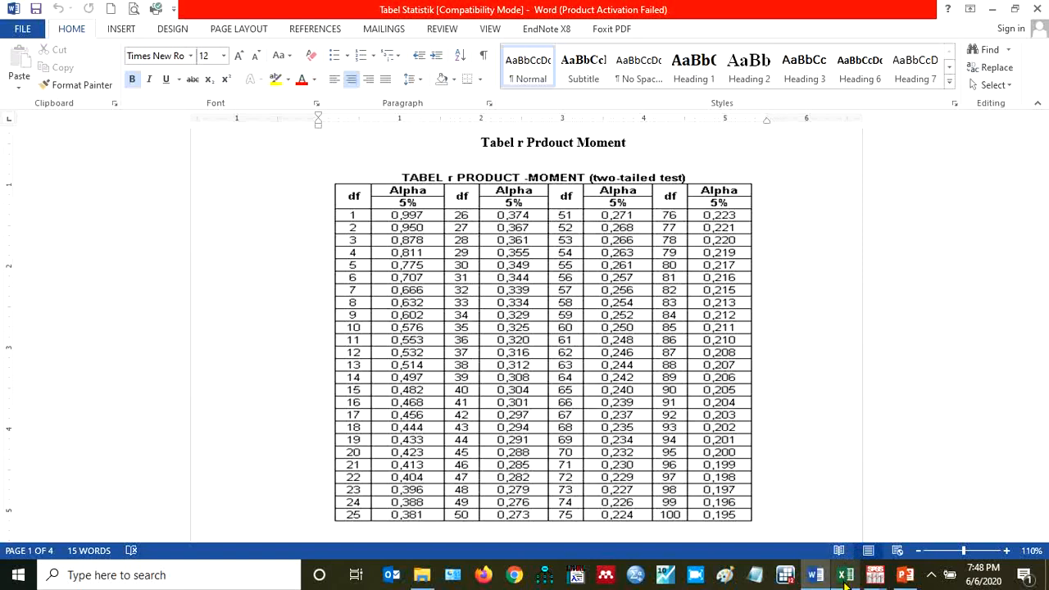
left_click(907, 577)
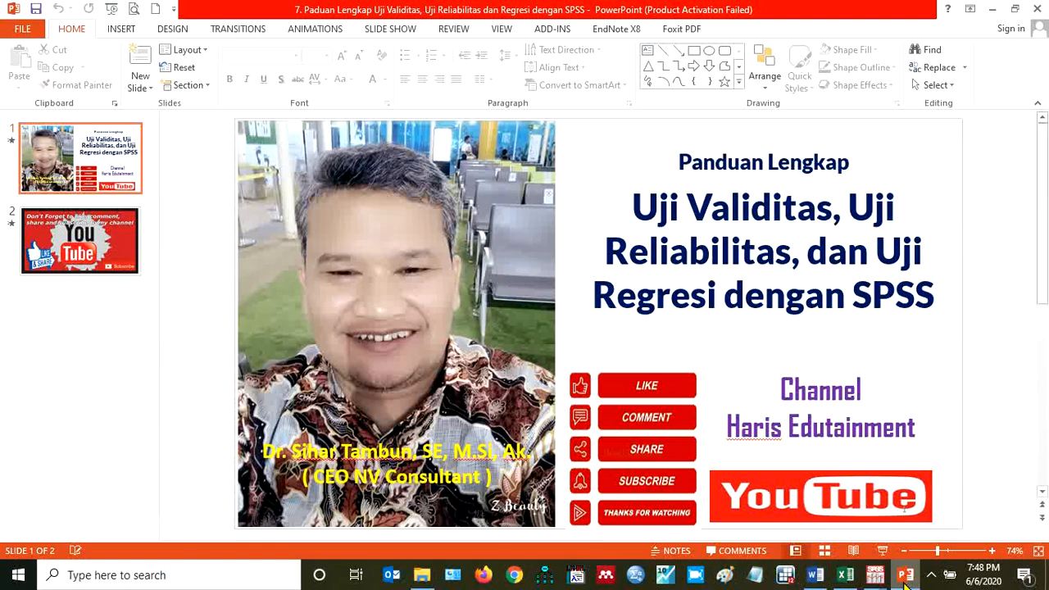
mouse_move(888, 583)
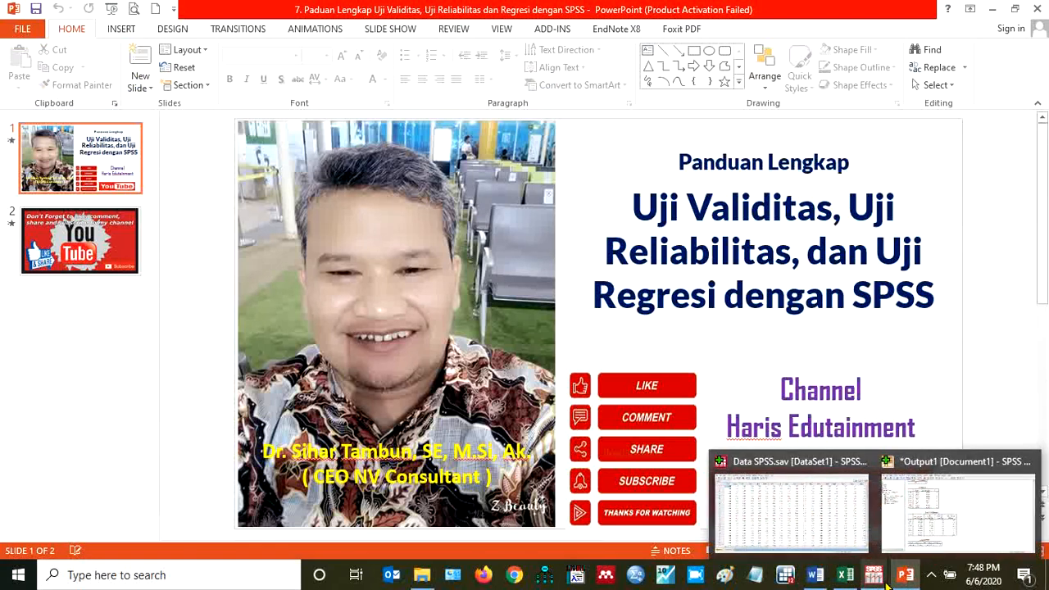
left_click(820, 578)
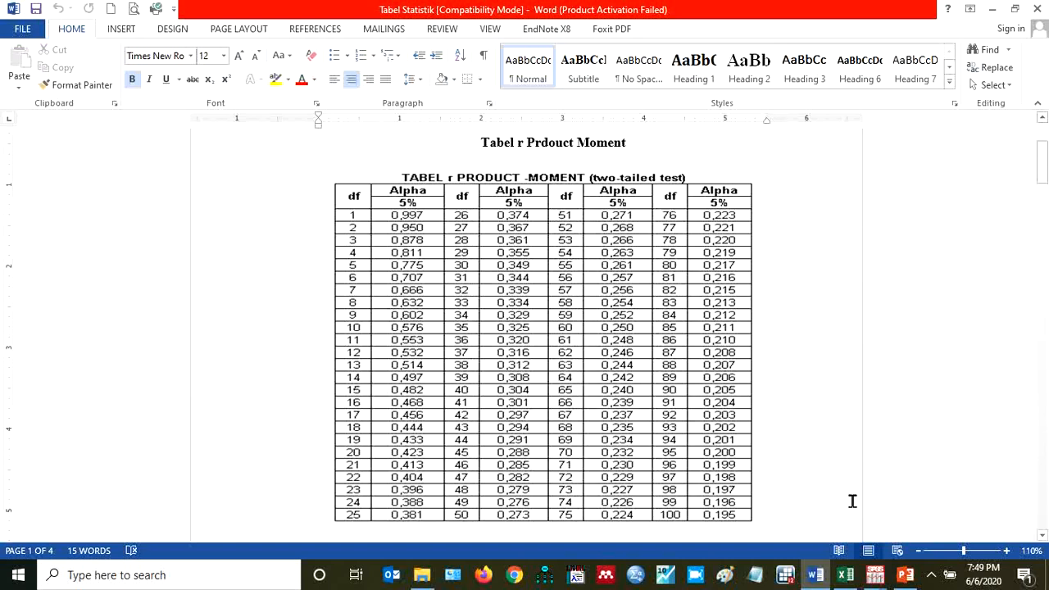
Switch to the SPSS Data Editor and examine the variable definitions, focusing on P1 through P8 and Total
left_click(875, 576)
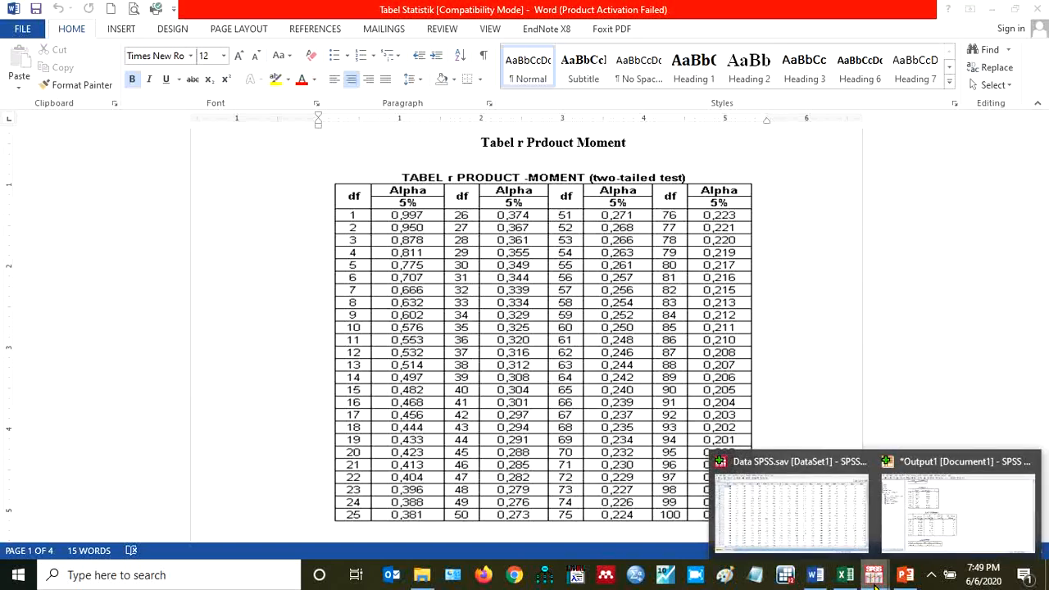
mouse_move(845, 508)
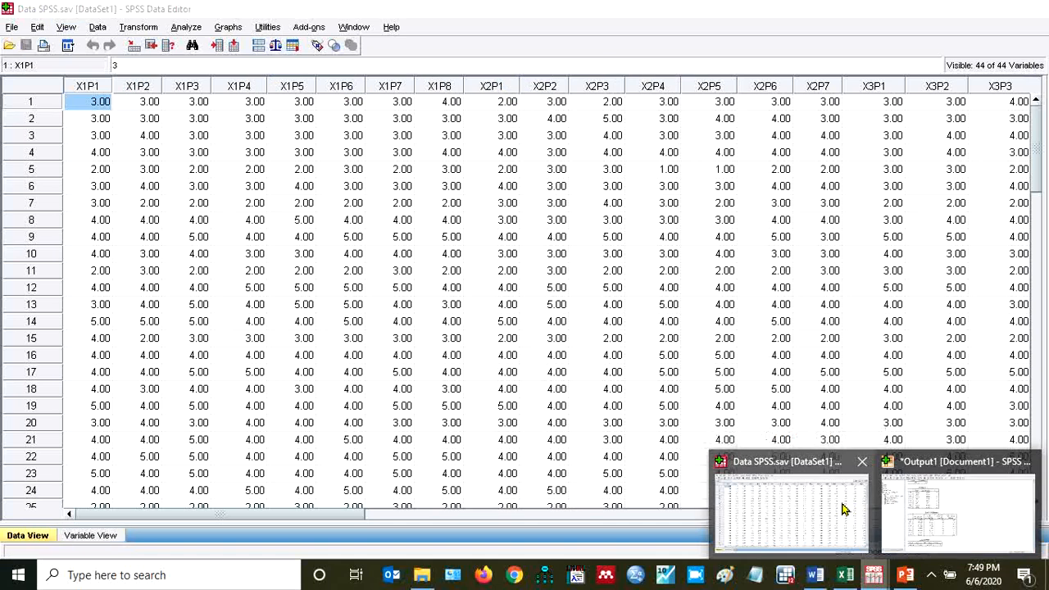
left_click(845, 508)
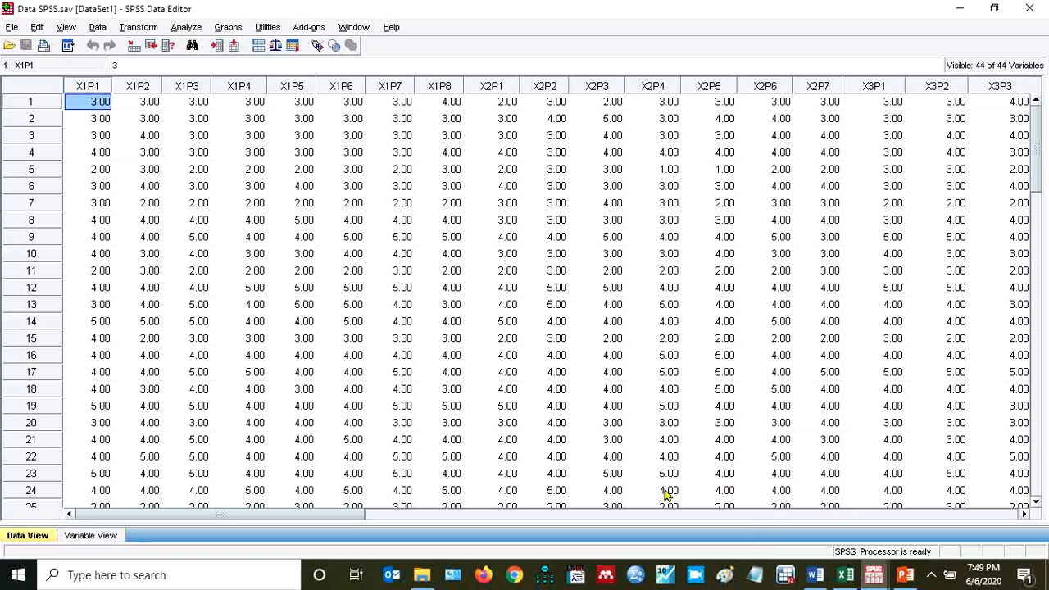
left_click(73, 535)
key("Down")
key("Down")
key("Down")
key("Down")
key("Down")
key("Down")
key("Down")
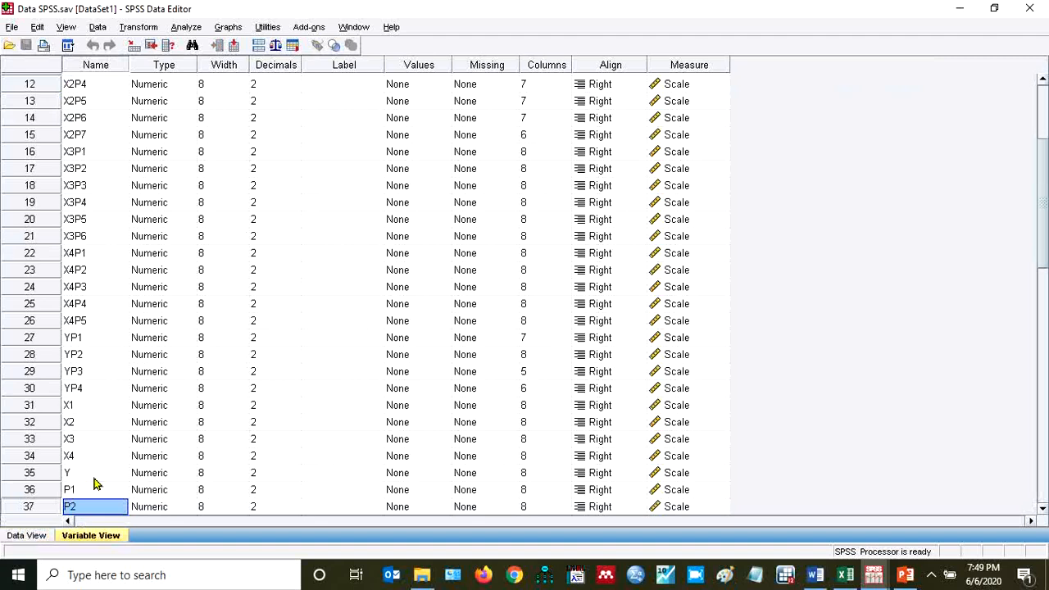
key("Down")
key("Down")
key("Down")
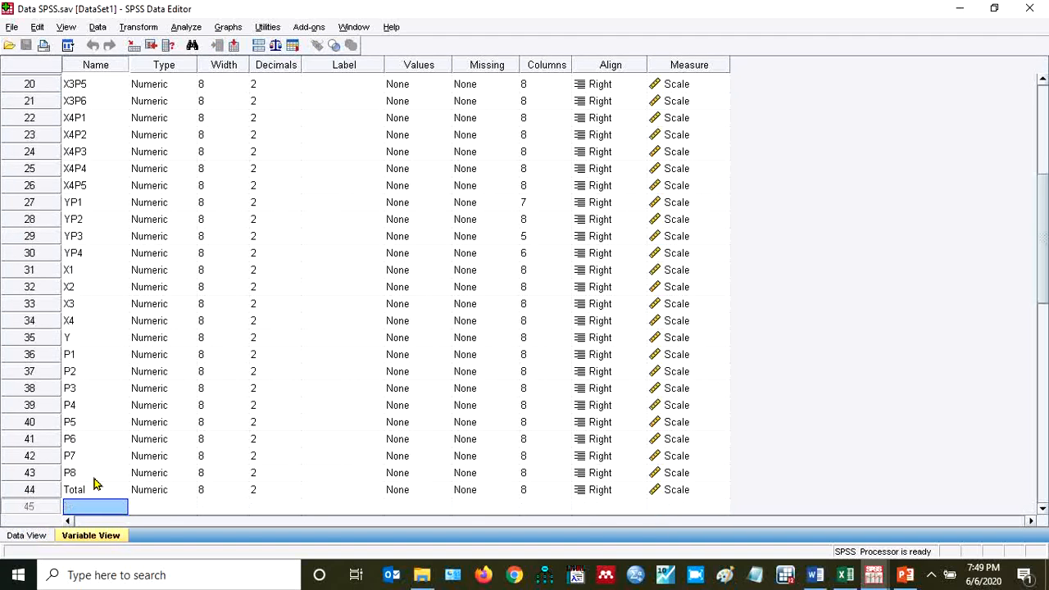
key("Up")
key("Up")
key("Up")
key("Up")
key("Up")
key("Up")
key("Up")
key("Up")
key("Up")
key("Down")
key("Down")
key("Down")
key("Down")
key("Down")
key("Down")
key("Down")
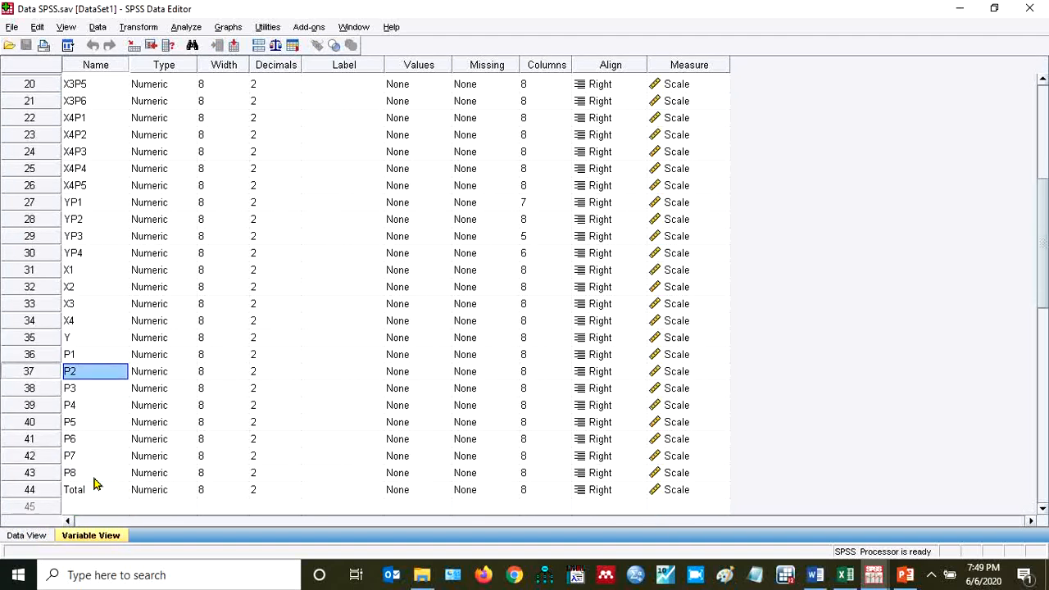
key("Up")
key("Up")
key("Up")
key("Up")
key("Up")
key("Up")
key("Up")
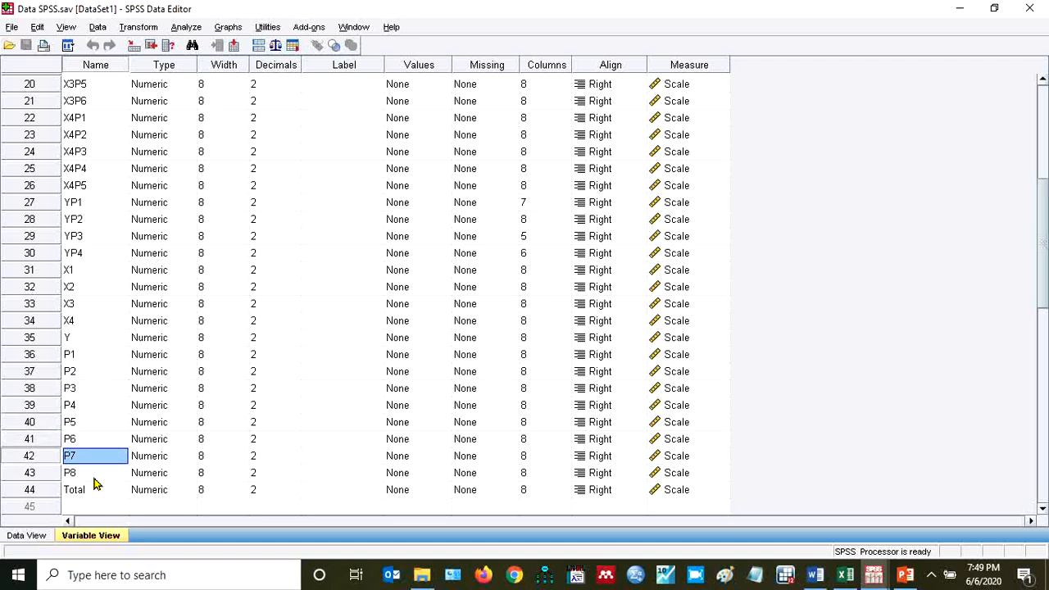
key("Down")
key("Down")
key("Down")
key("Down")
key("Down")
key("Down")
key("Down")
key("Down")
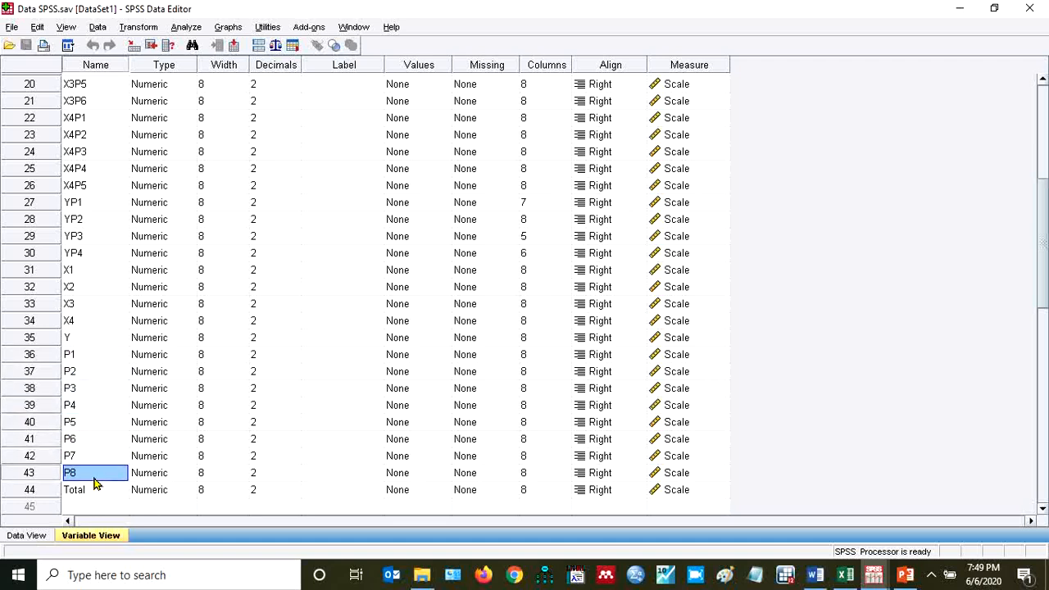
Show the data values and examine the first respondent's scores for P1 through P8 and Total
left_click(29, 537)
key("Right")
key("Right")
key("Right")
key("Right")
key("Right")
key("Right")
key("Right")
key("Right")
key("Right")
key("Right")
key("Right")
key("Right")
key("Right")
key("Right")
key("Right")
key("Right")
key("Right")
key("Right")
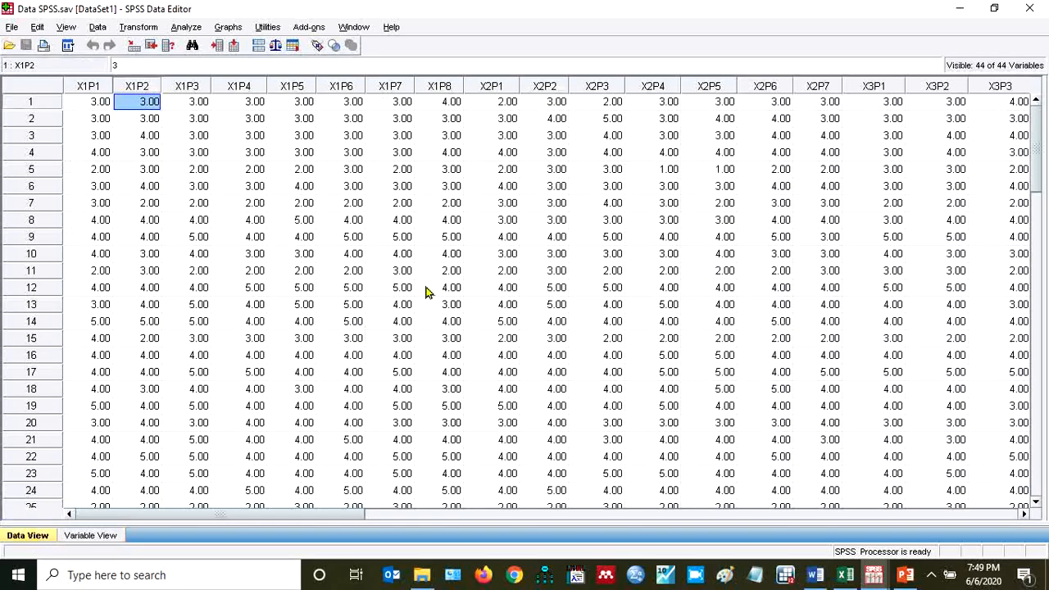
key("Right")
key("Right")
key("Right")
key("Right")
key("Right")
key("Right")
key("Right")
key("Right")
key("Right")
key("Right")
key("Right")
key("Right")
key("Right")
key("Right")
key("Right")
key("Right")
key("Right")
key("Right")
key("Right")
key("Right")
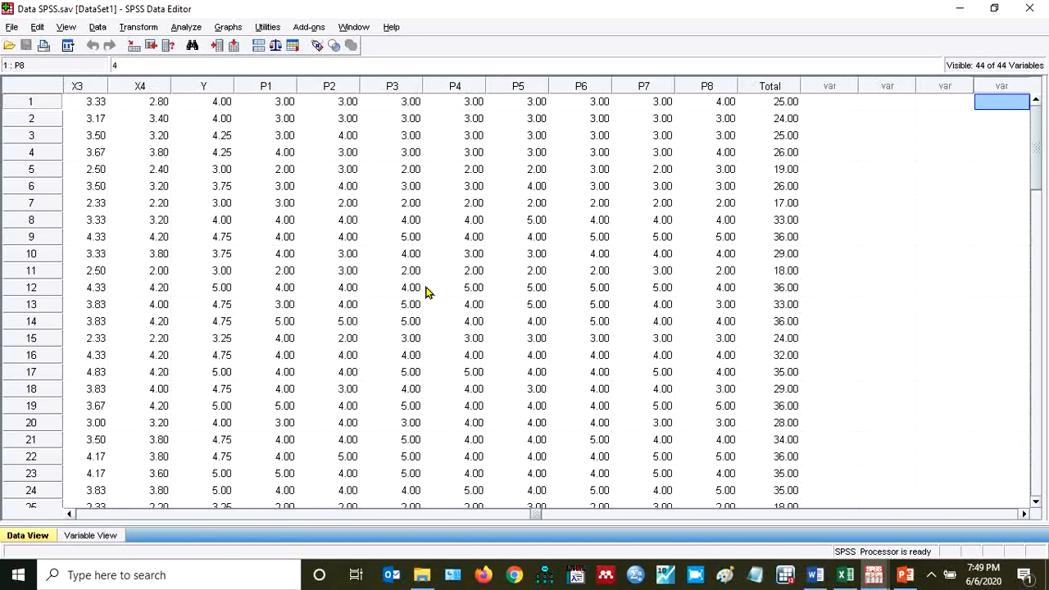
key("Left")
key("Left")
key("Left")
key("Left")
key("Left")
key("Left")
key("Left")
key("Left")
key("Left")
key("Left")
key("Left")
key("Left")
key("Left")
key("Left")
key("Left")
key("Left")
key("Left")
key("Left")
key("Right")
key("Right")
key("Right")
key("Right")
key("Right")
key("Right")
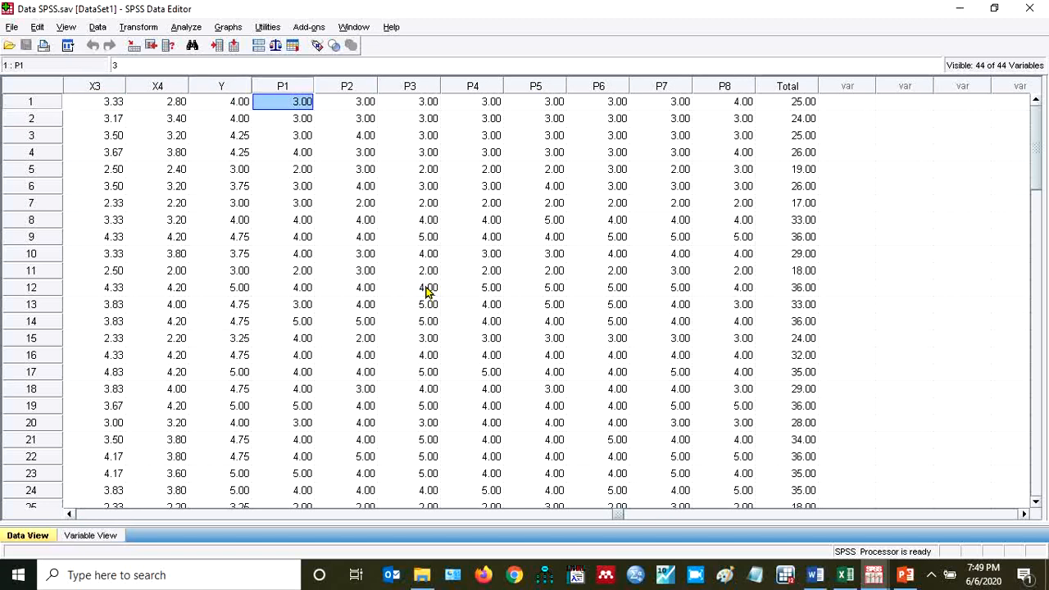
key("Right")
key("Right")
key("Right")
key("Right")
key("Right")
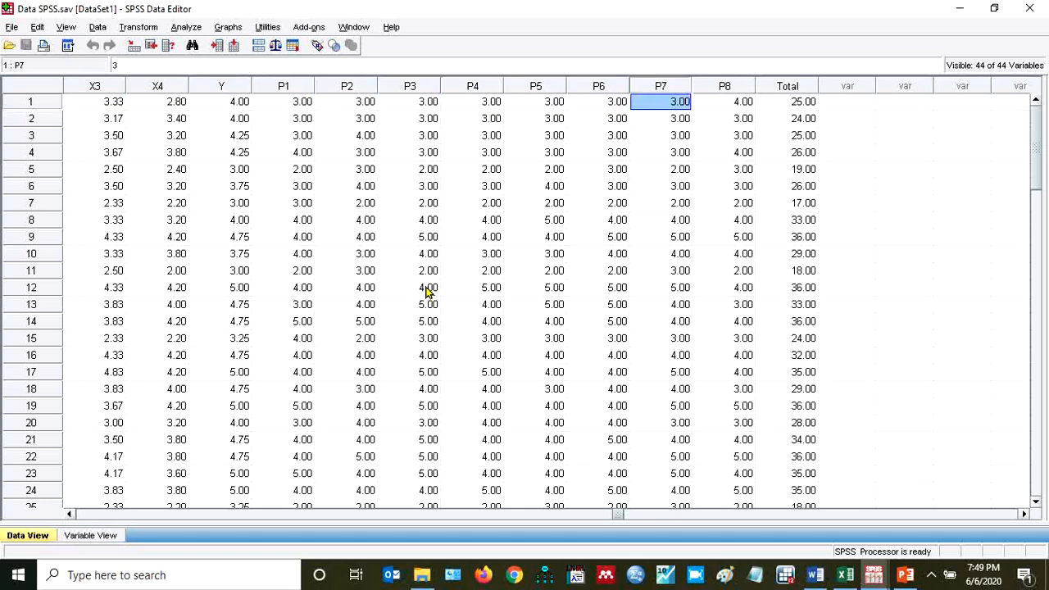
key("Left")
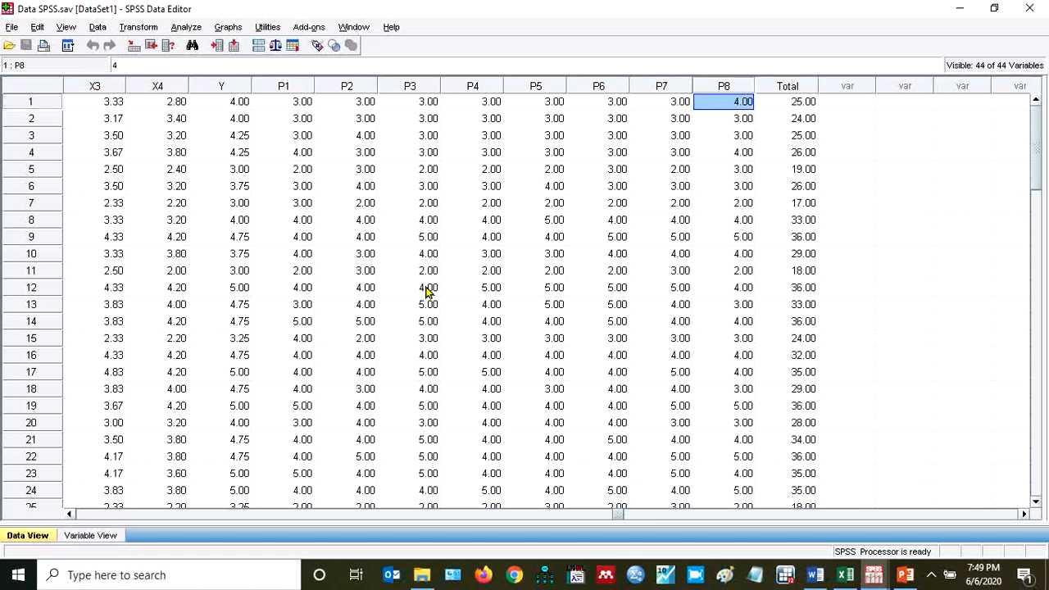
key("Right")
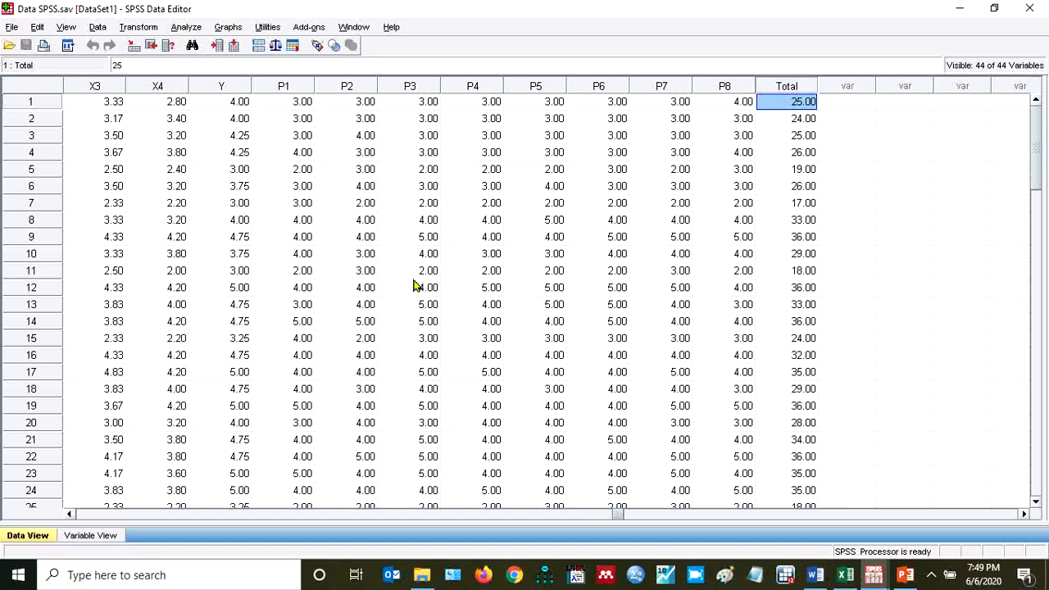
Run a two-tailed Pearson bivariate correlation on P1 through P8 and Total
left_click(182, 28)
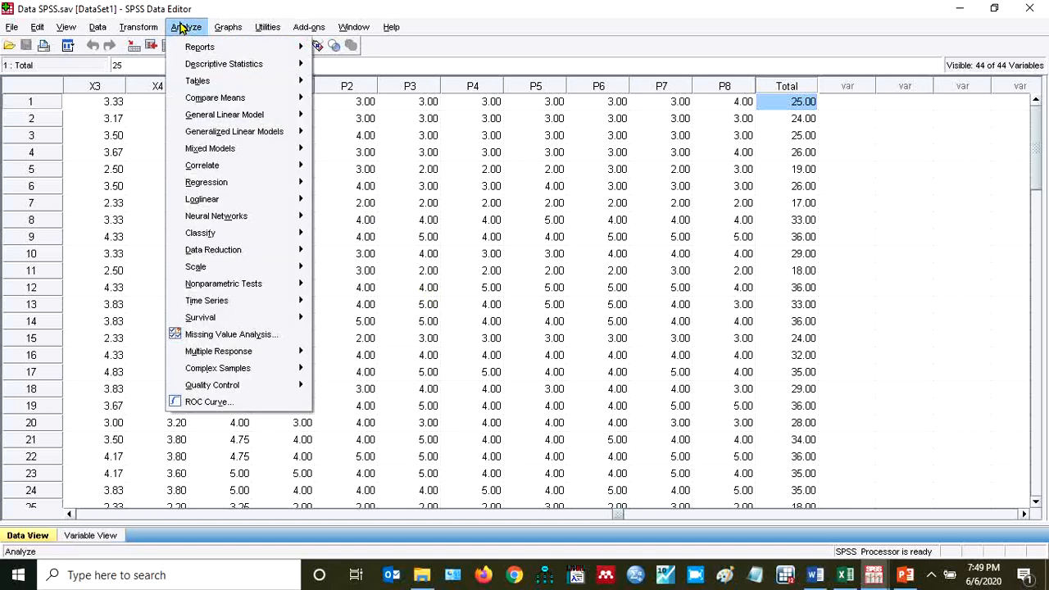
mouse_move(187, 104)
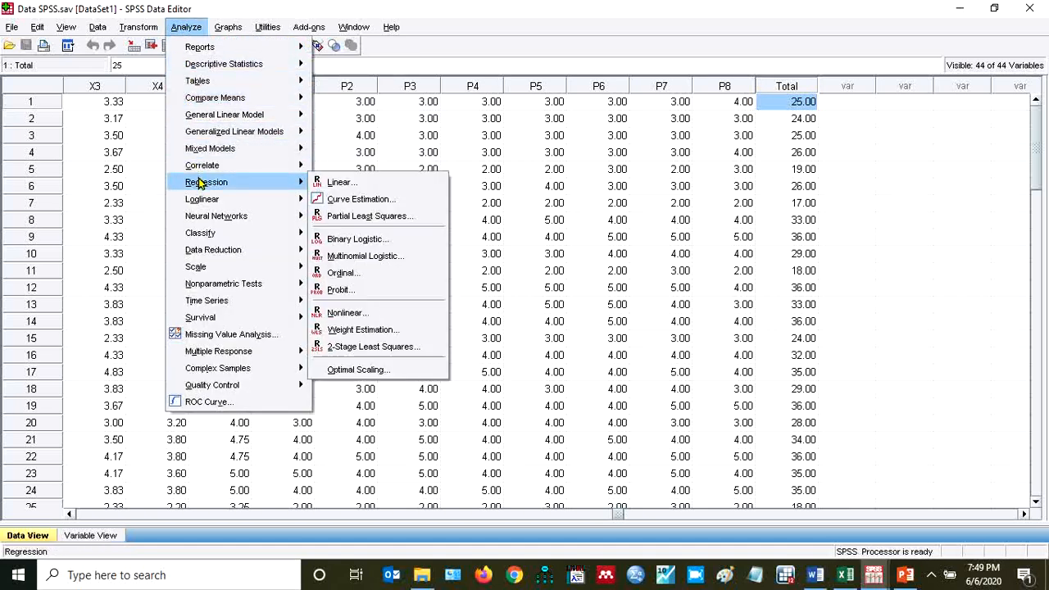
mouse_move(209, 168)
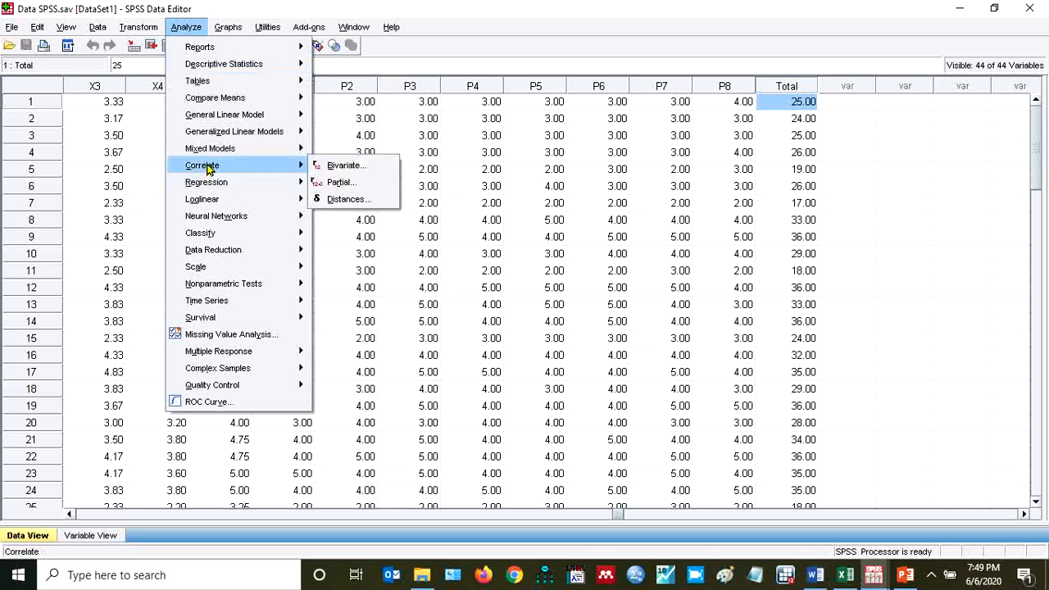
left_click(344, 167)
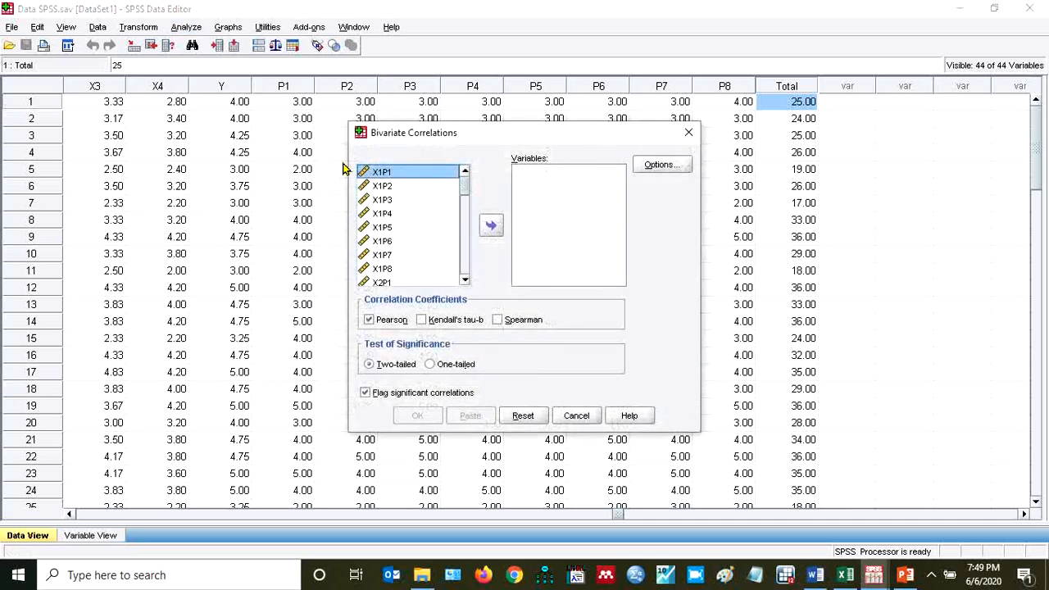
left_click(464, 268)
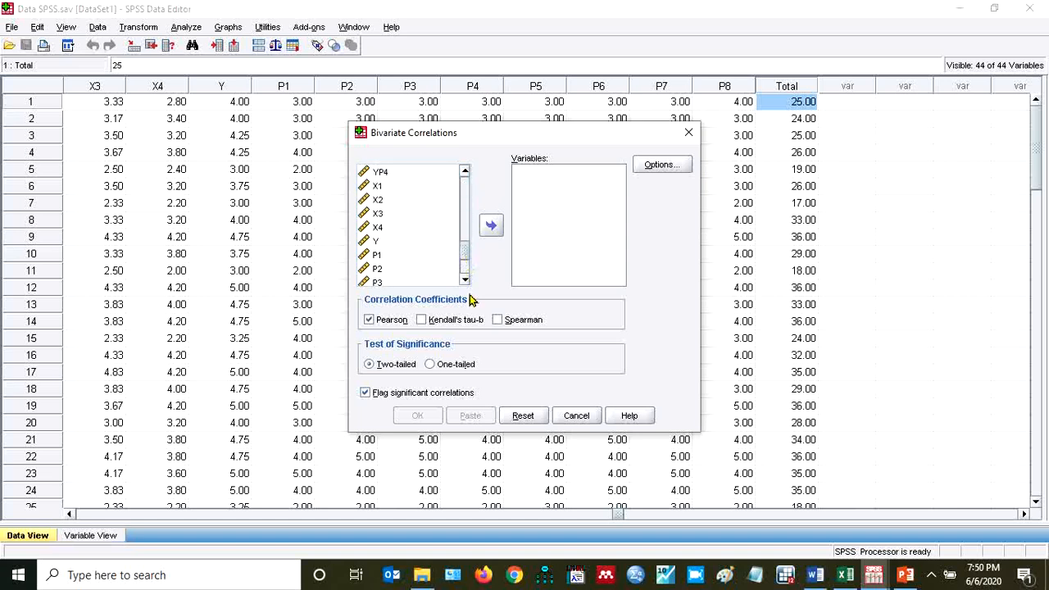
left_click(463, 277)
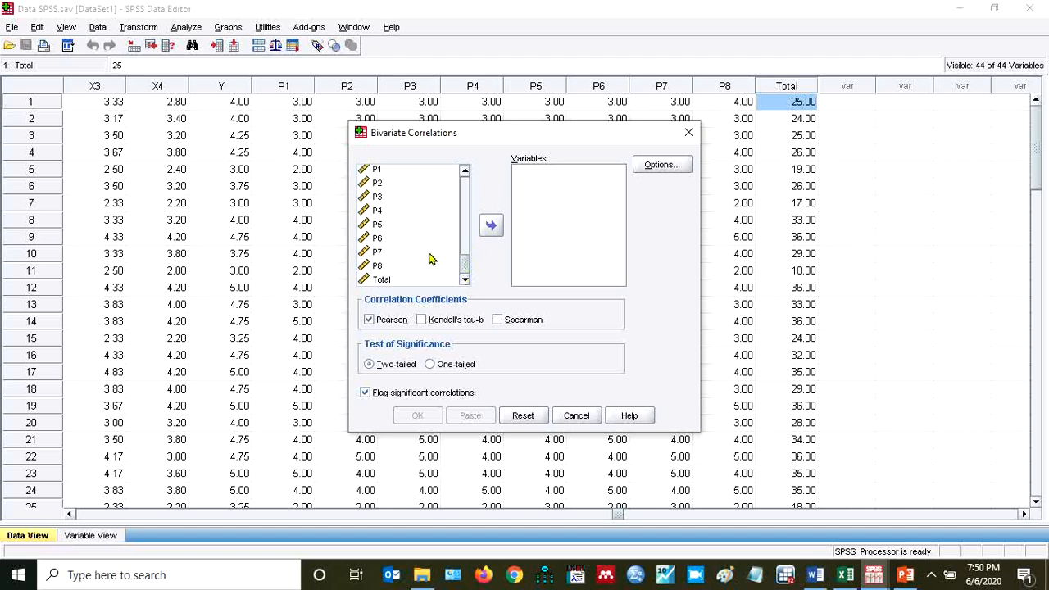
left_click(376, 172)
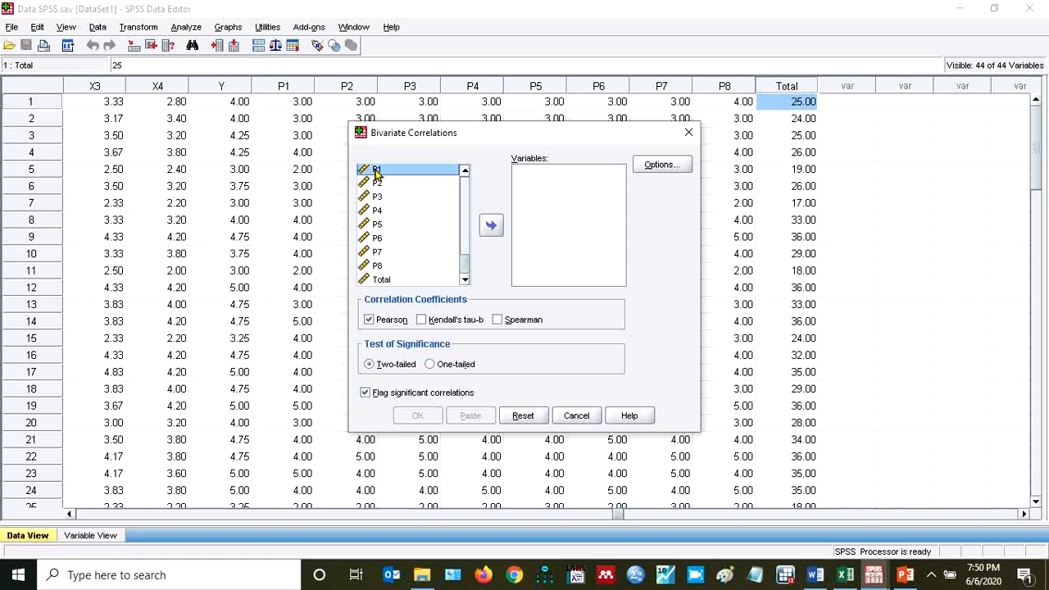
key("shift+Down")
key("shift+Down")
key("shift+Down")
key("shift+Down")
key("shift+Down")
key("shift+Down")
key("shift+Down")
key("shift+Down")
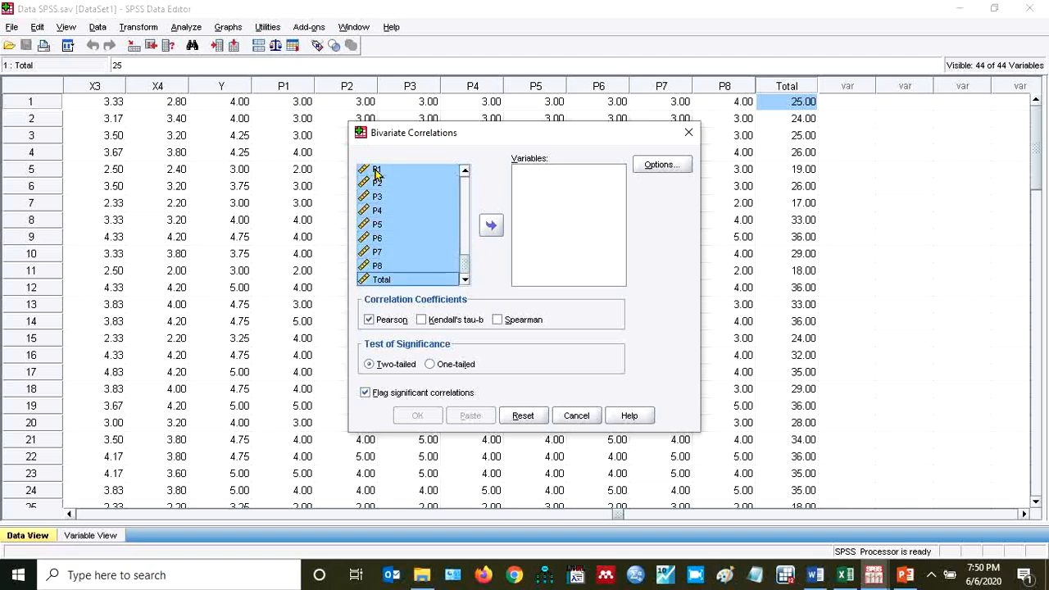
left_click(491, 227)
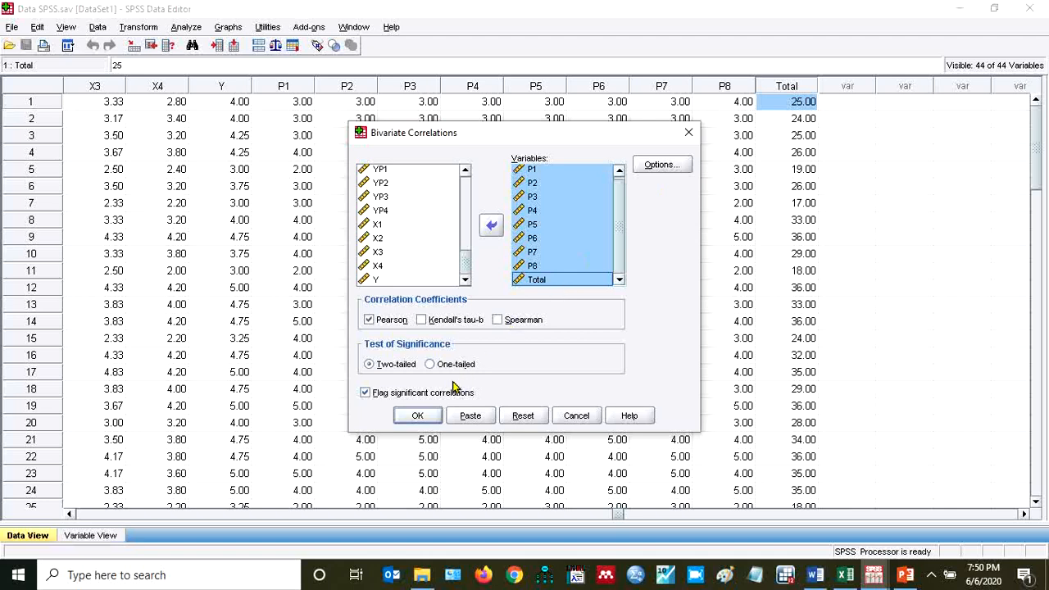
left_click(419, 417)
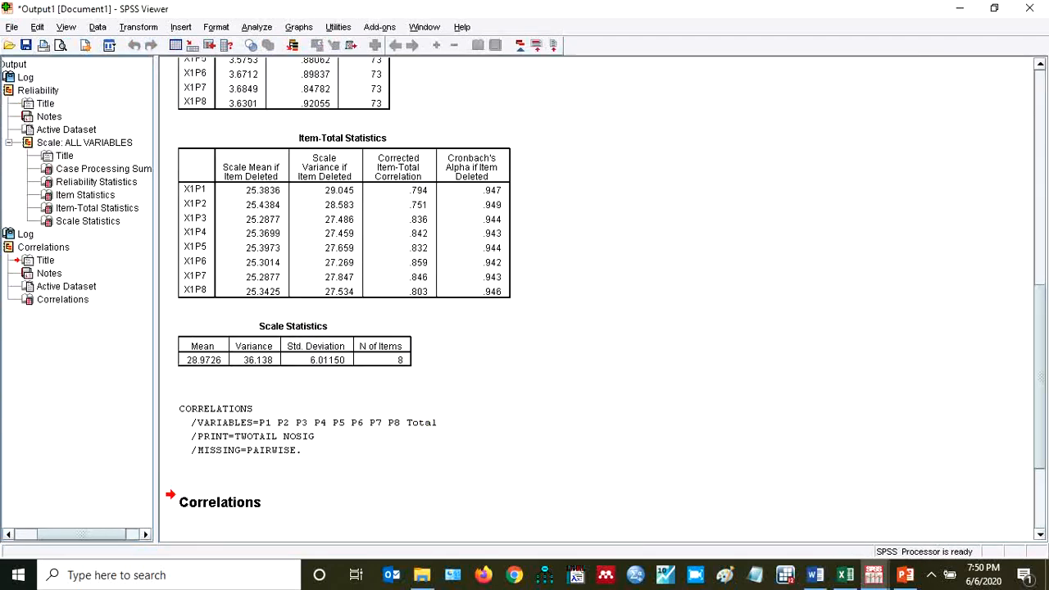
Examine the Correlations table in the output, focusing on how P1 through P8 correlate with Total
left_click(1039, 200)
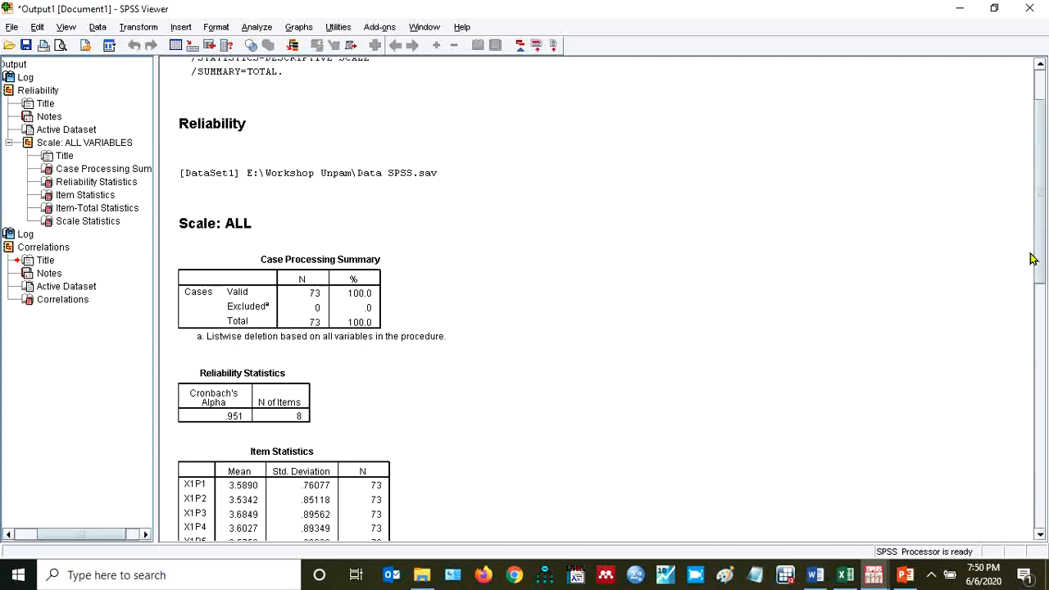
left_click(1040, 360)
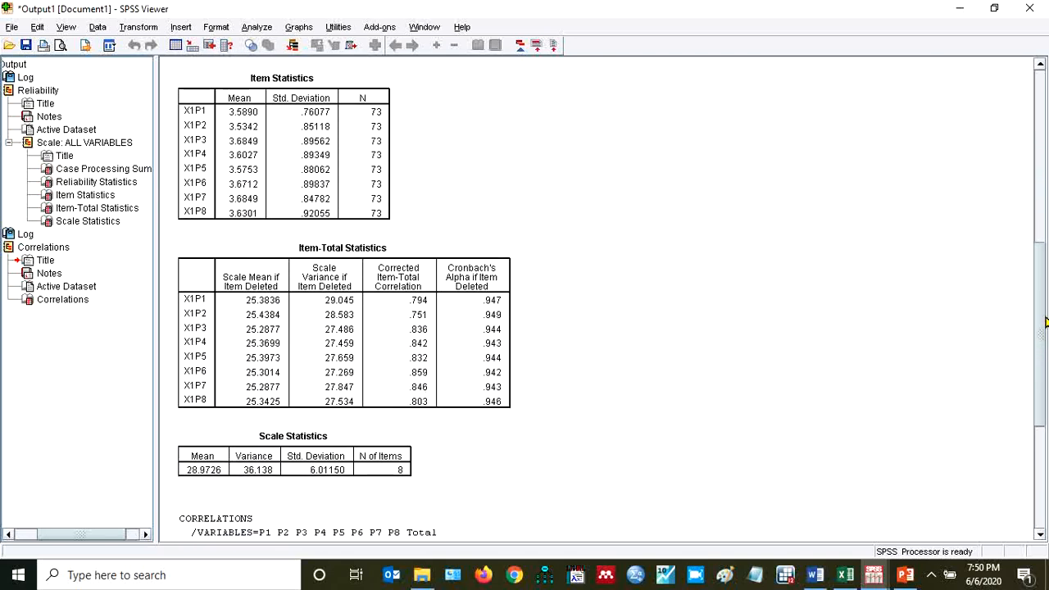
left_click(1038, 443)
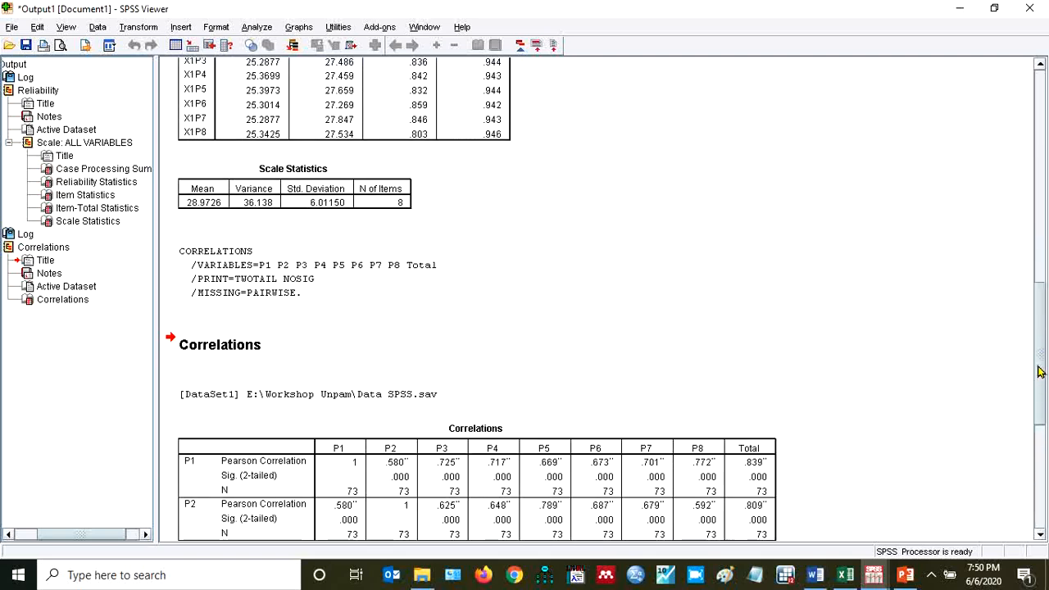
left_click_drag(1039, 371, 1038, 488)
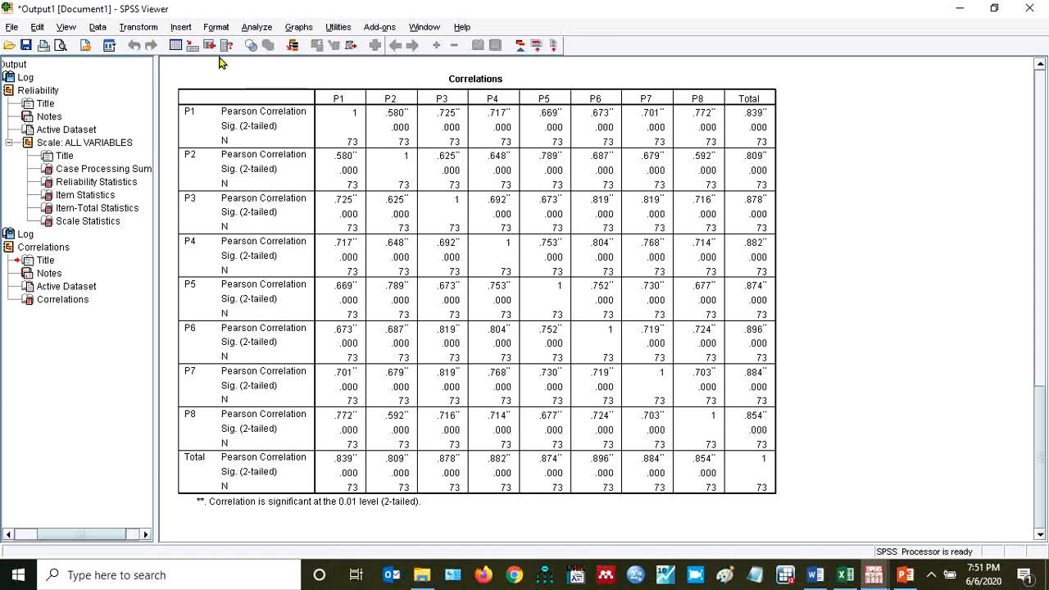
Start a factor analysis and add X1P1 through X1P8 as its variables
left_click(257, 28)
mouse_move(258, 49)
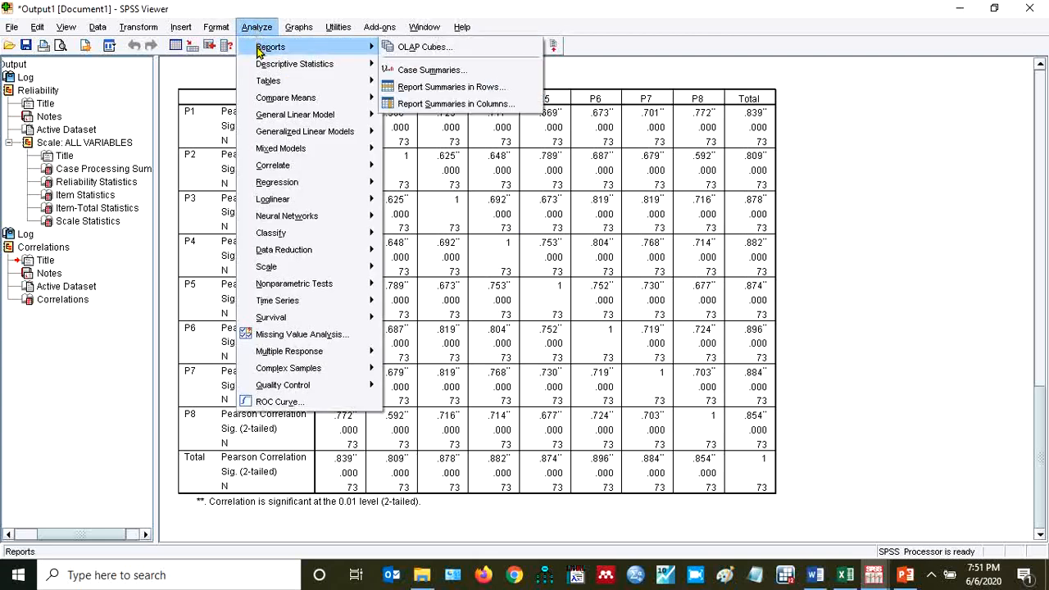
mouse_move(287, 285)
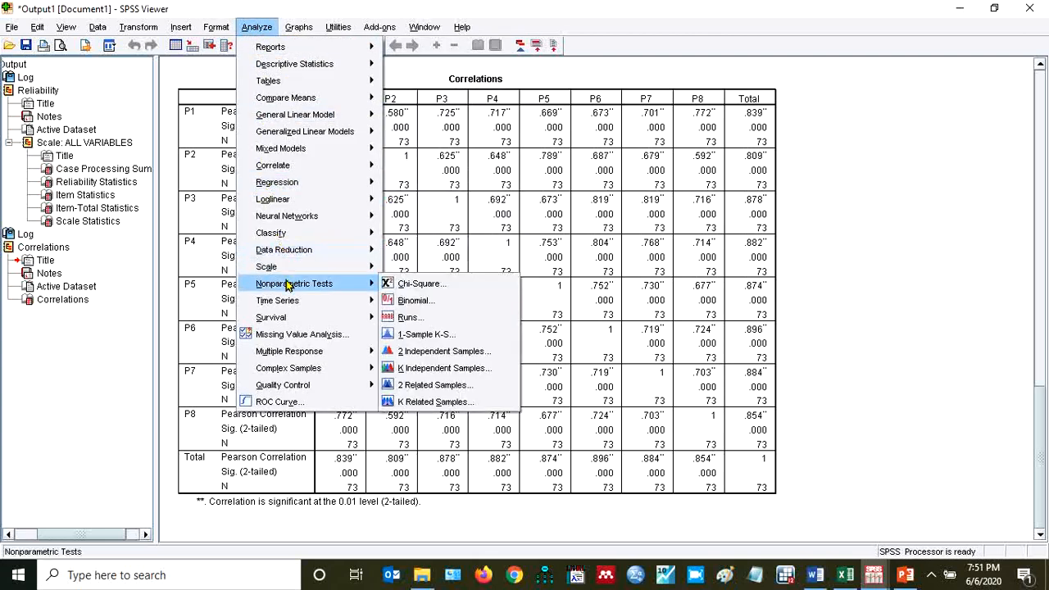
mouse_move(300, 252)
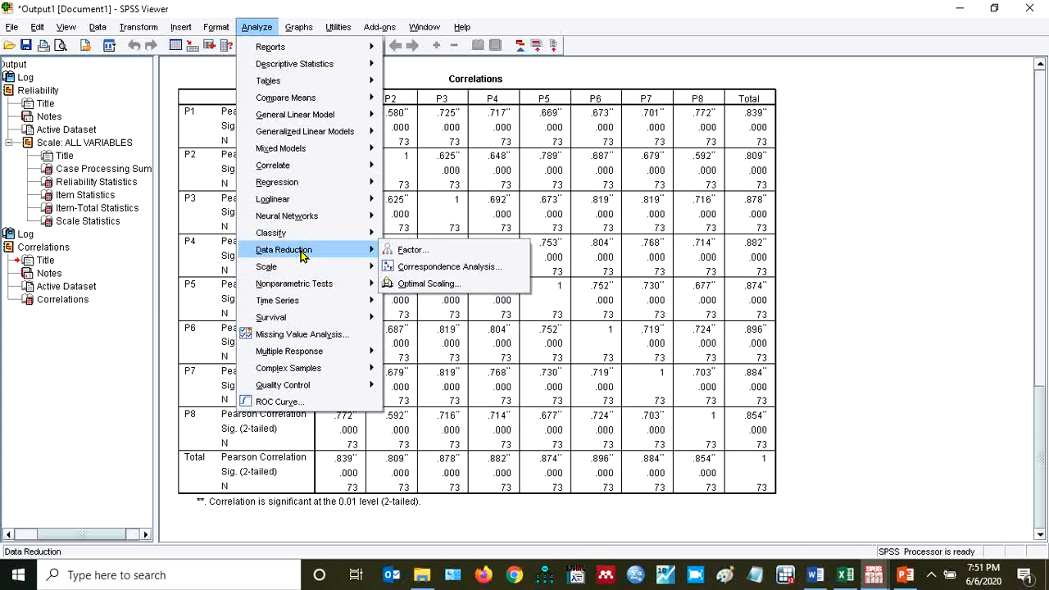
left_click(417, 250)
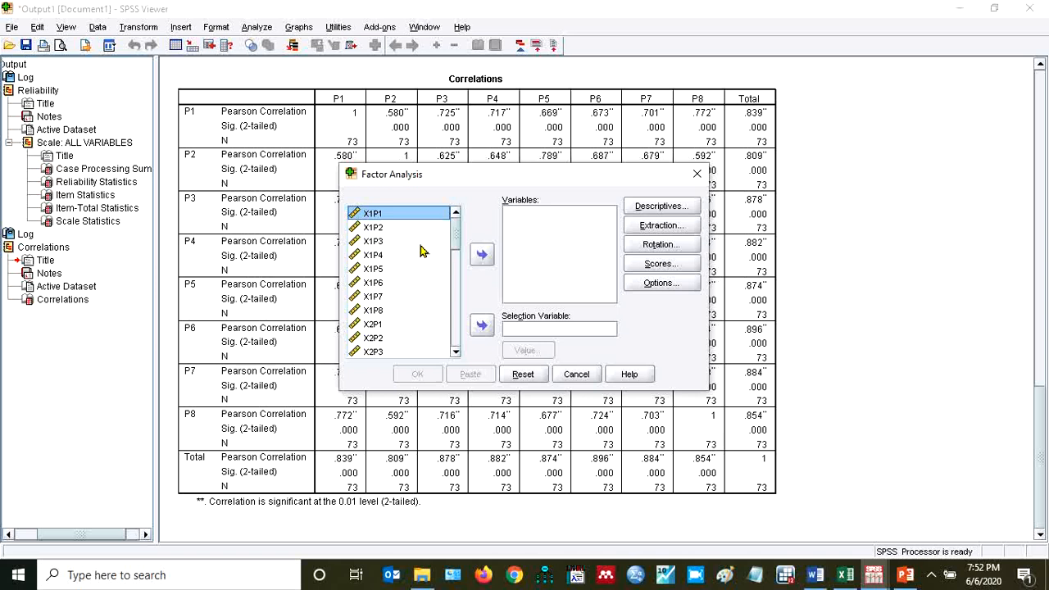
key("shift+Down")
key("shift+Down")
key("shift+Down")
key("shift+Down")
key("shift+Down")
key("shift+Down")
key("shift+Down")
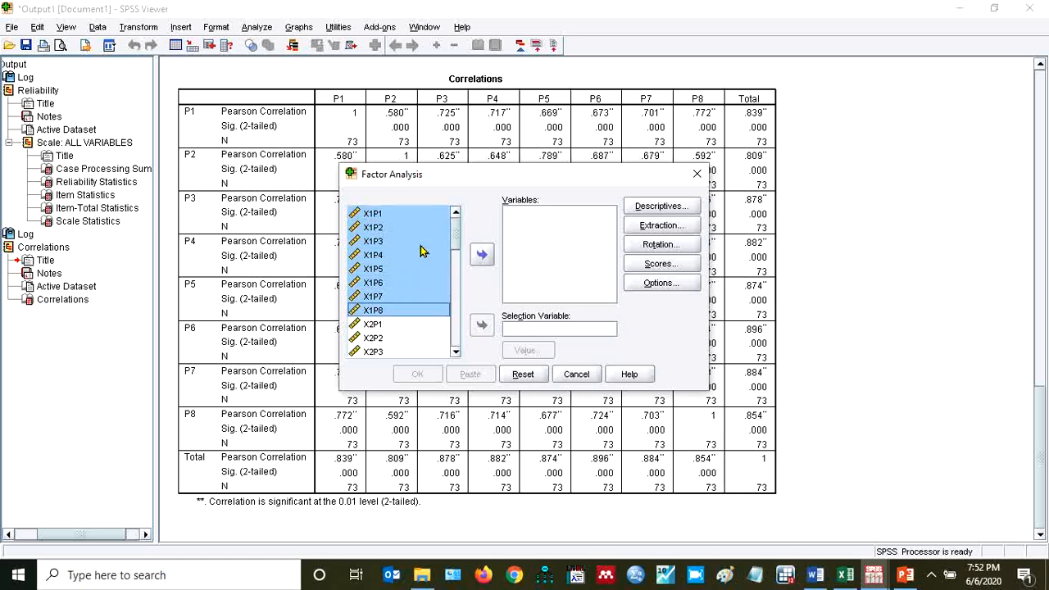
left_click(481, 255)
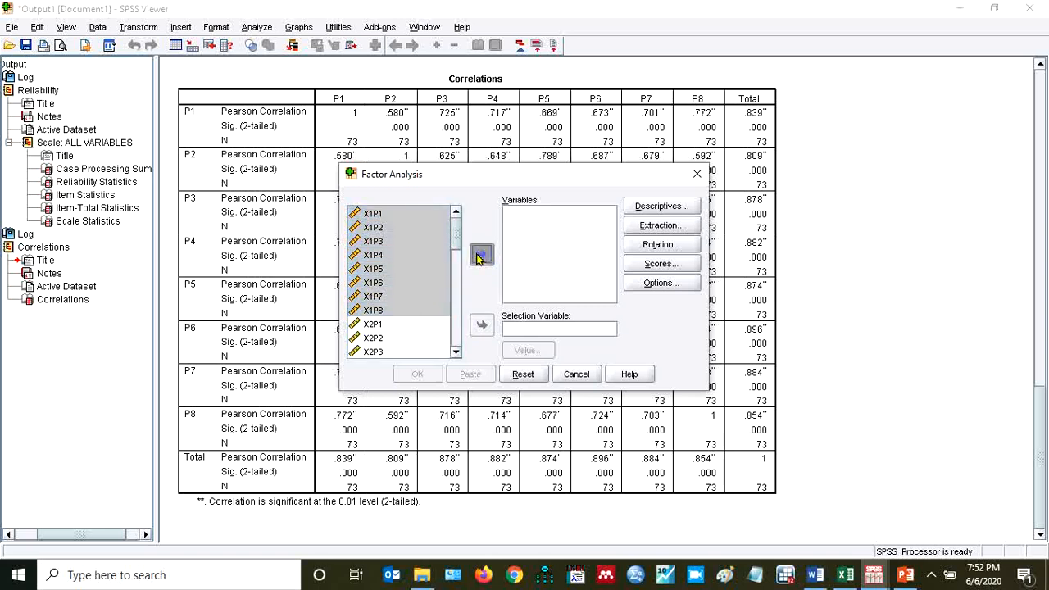
Include KMO and Bartlett's test of sphericity and the anti-image matrix in the factor analysis descriptives
left_click(656, 212)
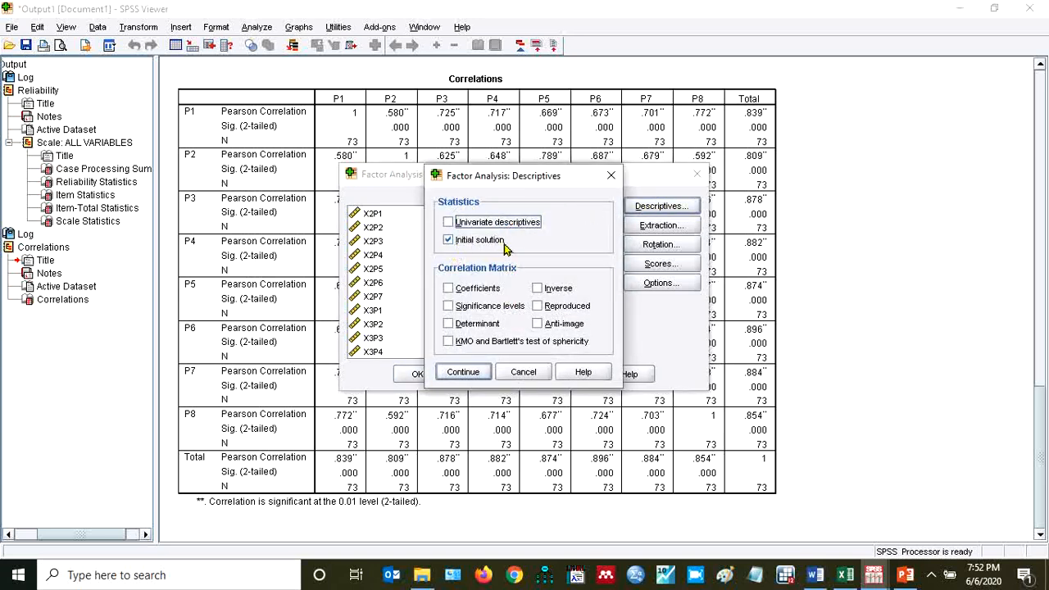
left_click(448, 341)
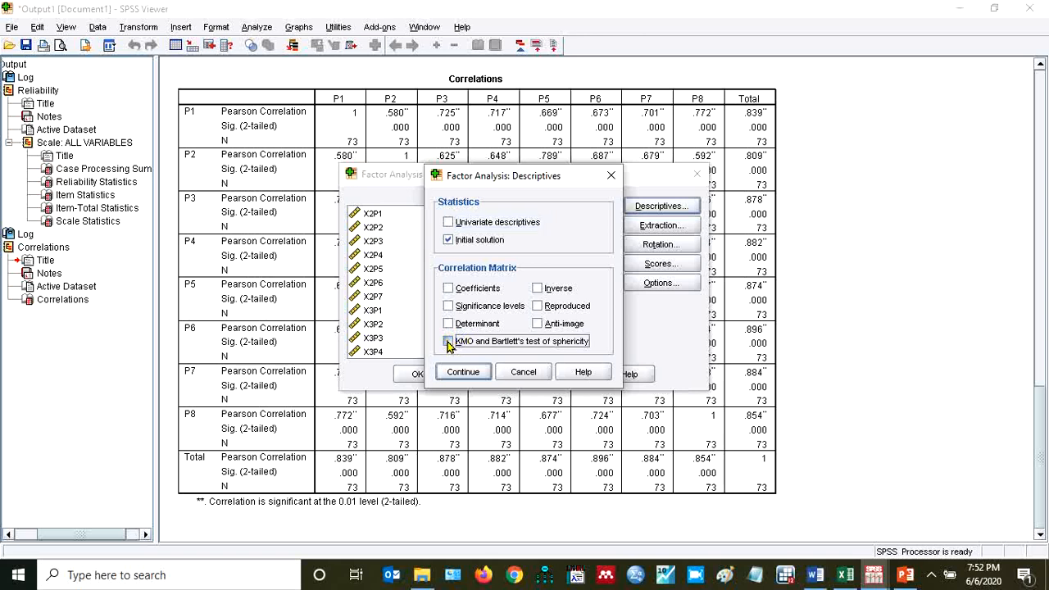
left_click(537, 324)
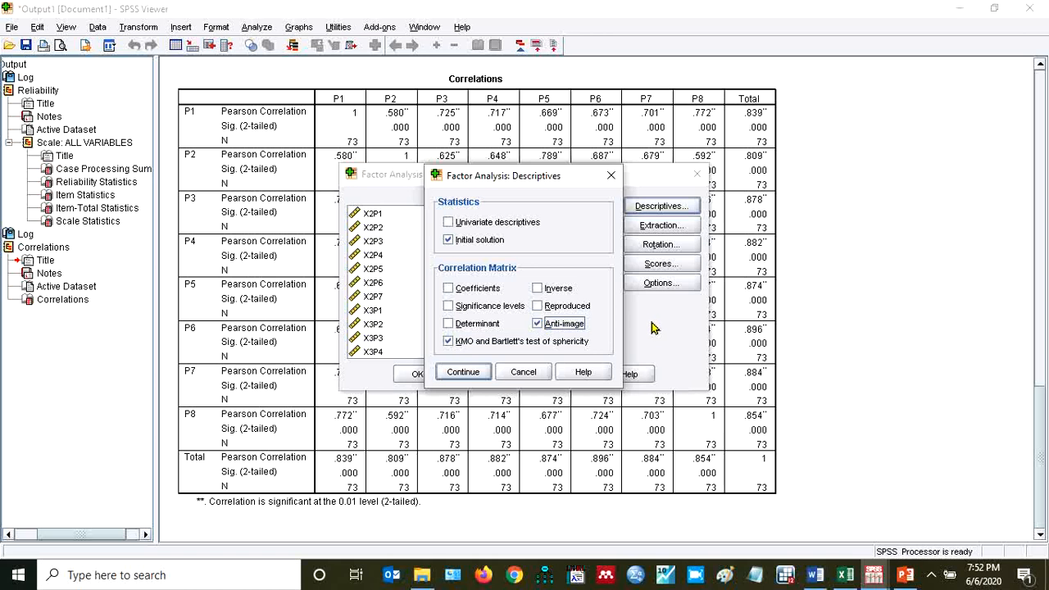
left_click(460, 373)
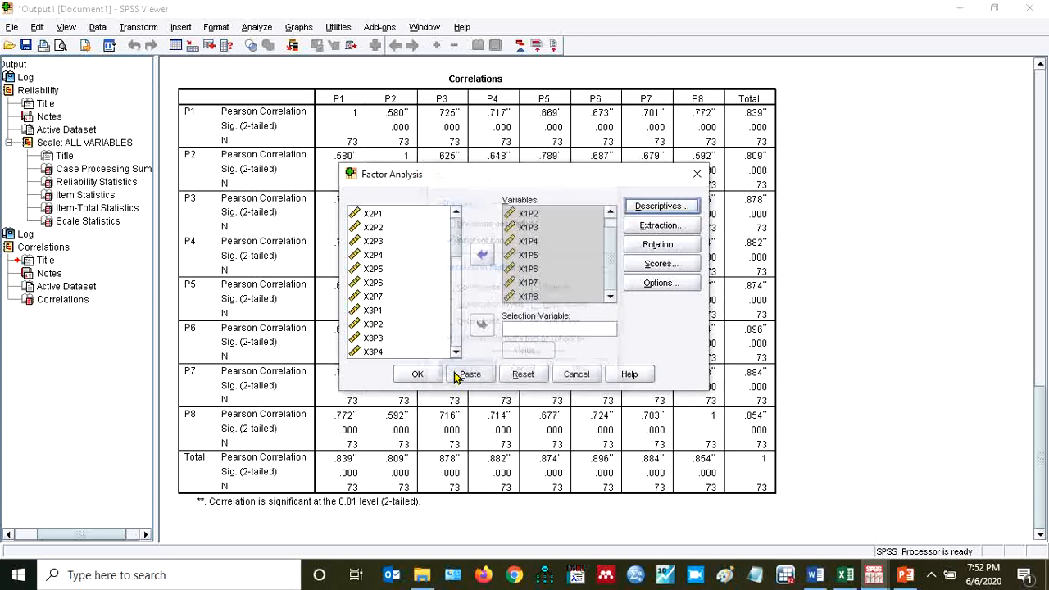
Set the factor rotation to Varimax with loading plots and run the factor analysis
left_click(652, 246)
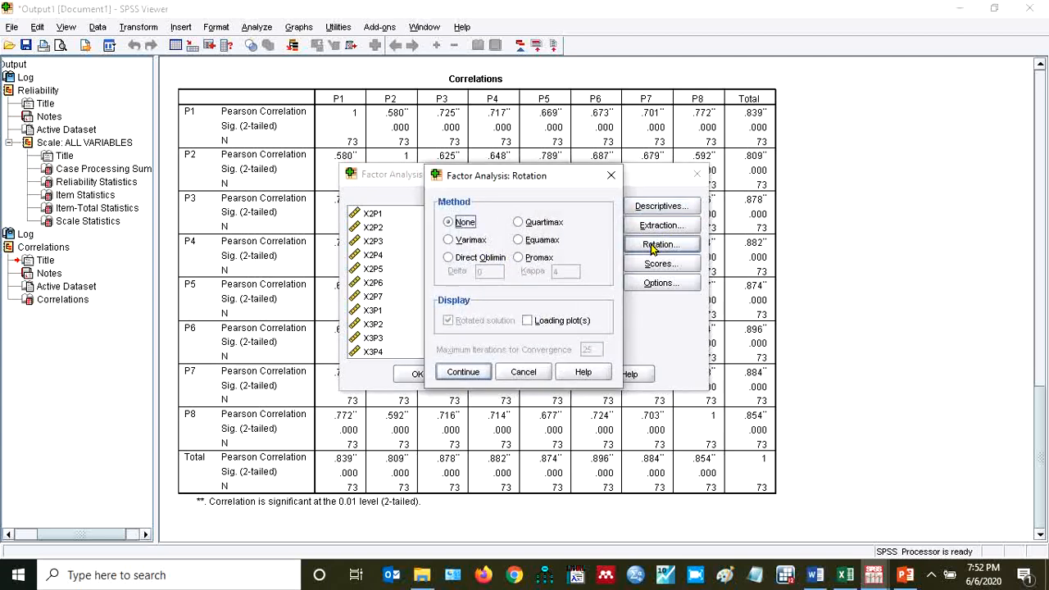
left_click(451, 240)
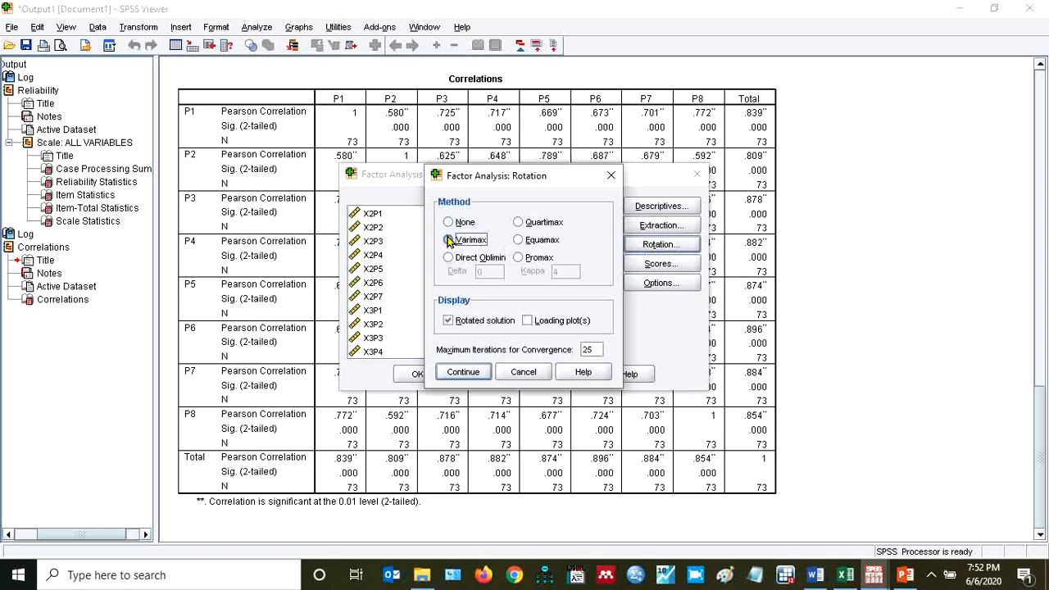
left_click(529, 322)
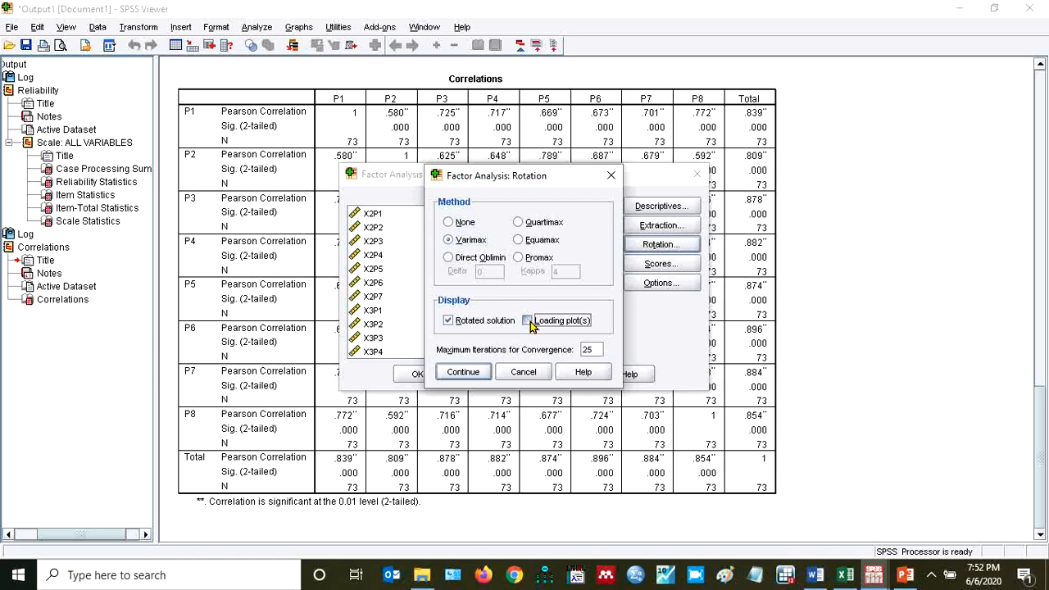
left_click(472, 374)
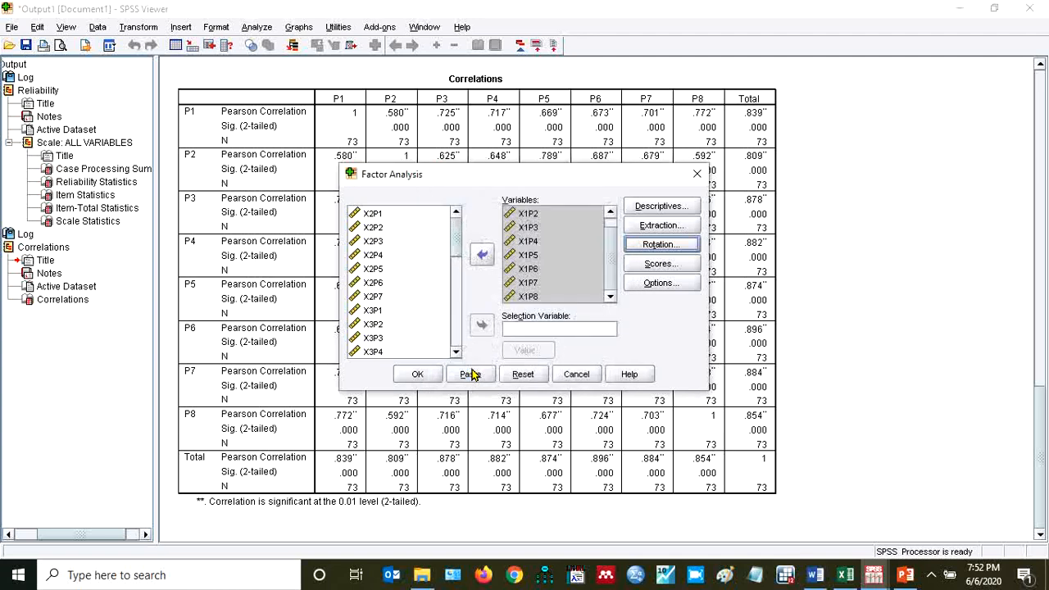
left_click(417, 376)
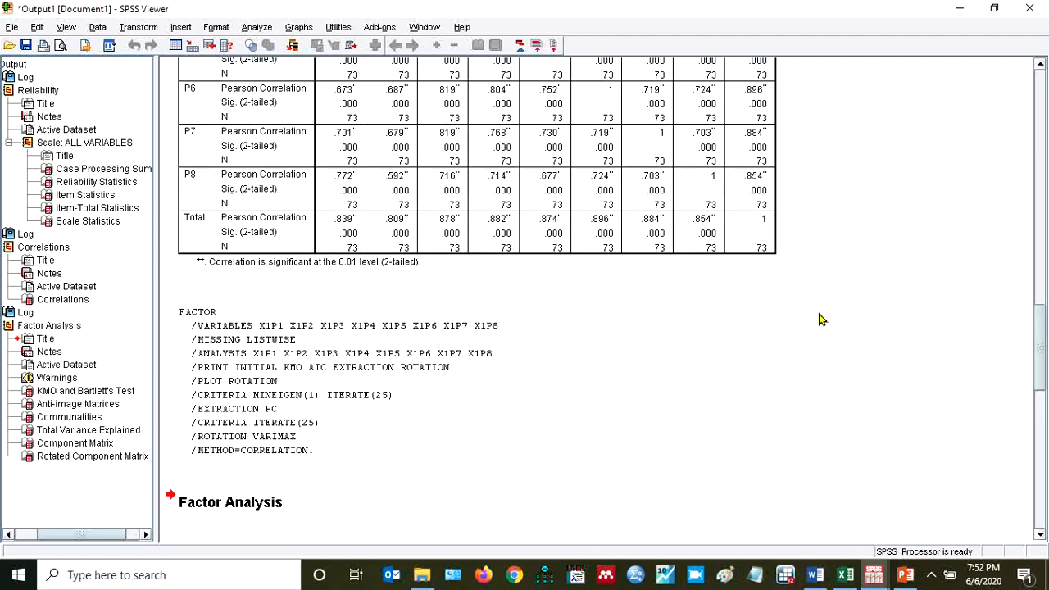
Examine the KMO and Bartlett's test and anti-image matrices, and review them against the item-total statistics and Correlations table
left_click_drag(1044, 323, 1044, 375)
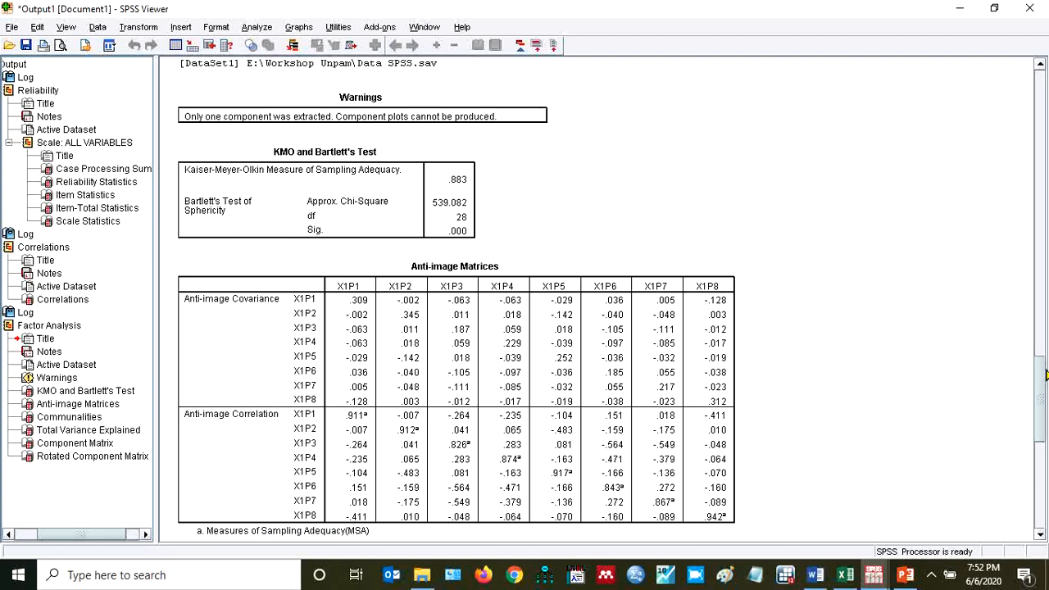
left_click_drag(1045, 374, 1045, 379)
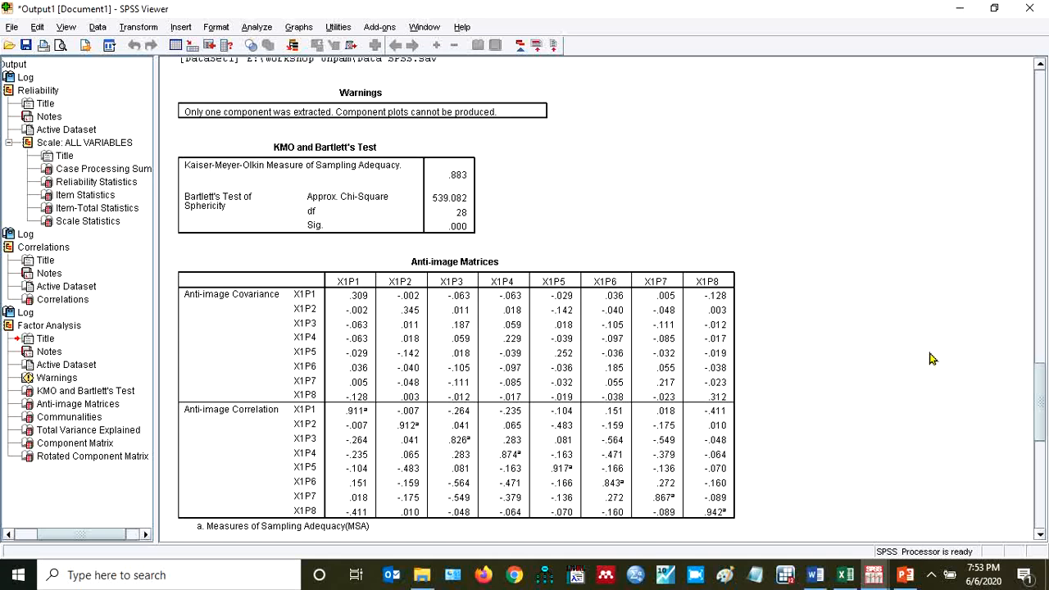
left_click_drag(1043, 395, 1041, 177)
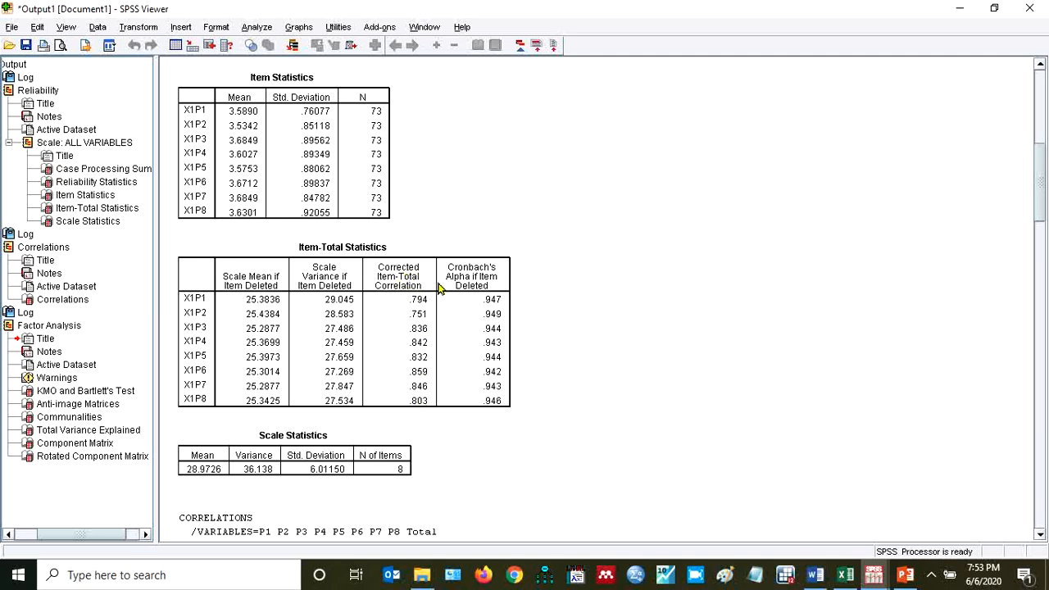
left_click(1041, 278)
left_click(1042, 312)
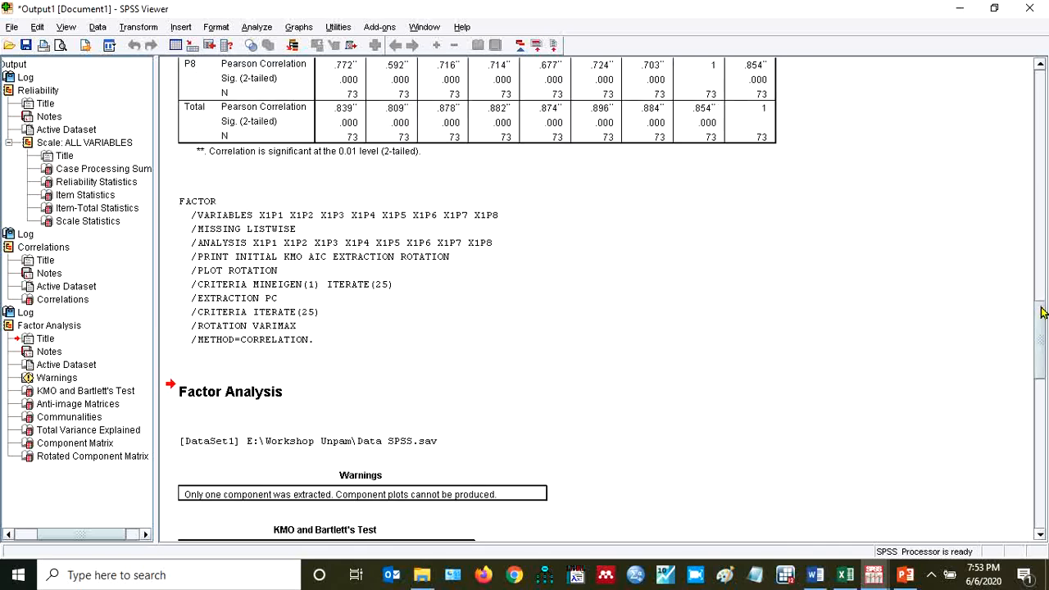
left_click(1040, 98)
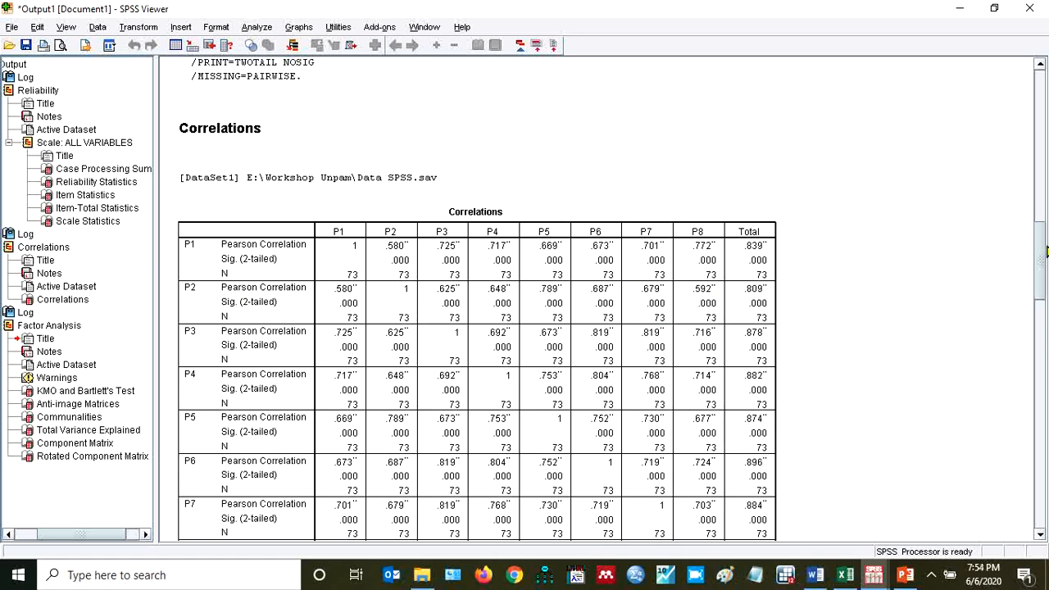
left_click_drag(1039, 250, 1024, 373)
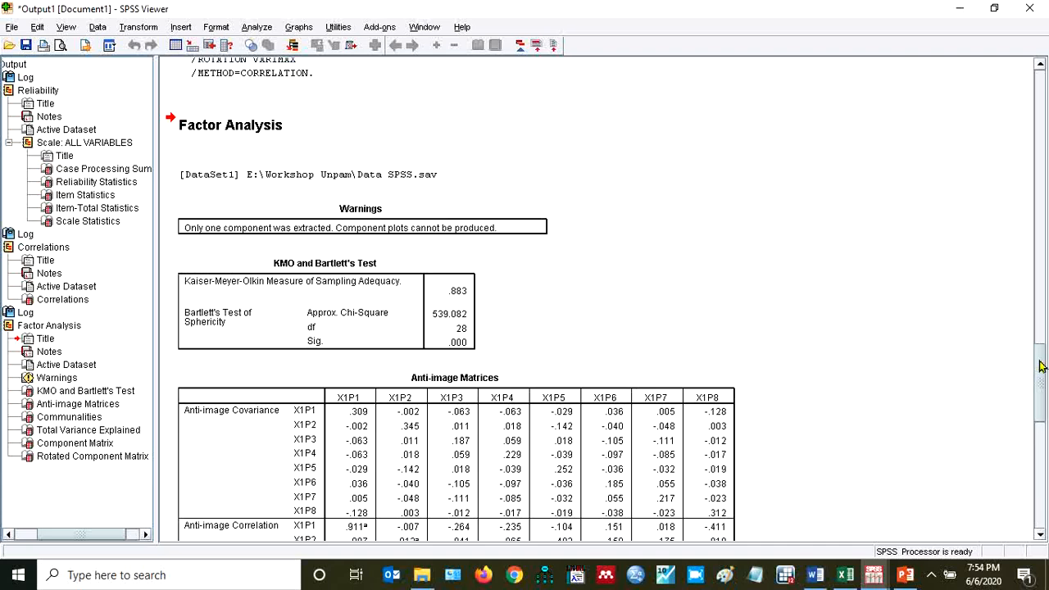
Review the KMO and anti-image results, the Pearson correlations with Total, the item-total statistics and the Cronbach's Alpha table
left_click_drag(1041, 366, 1038, 371)
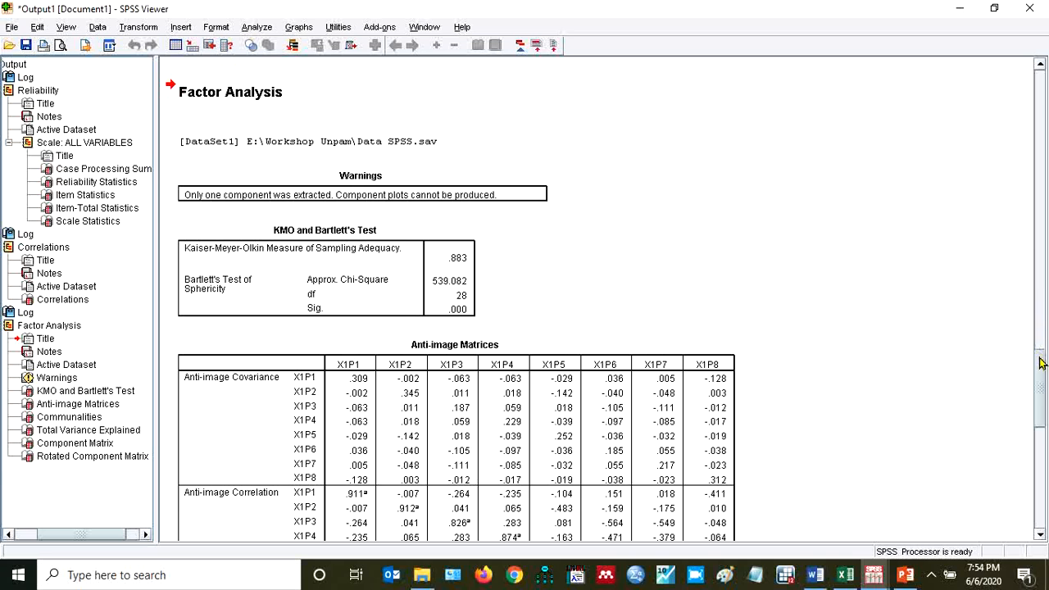
left_click_drag(1042, 366, 1043, 230)
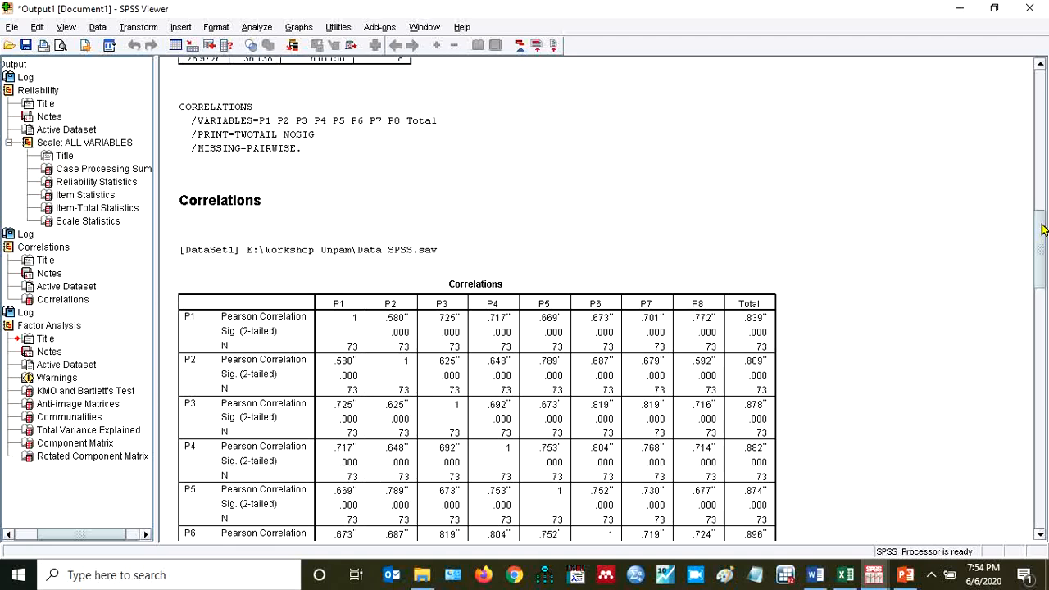
left_click_drag(1043, 230, 1042, 184)
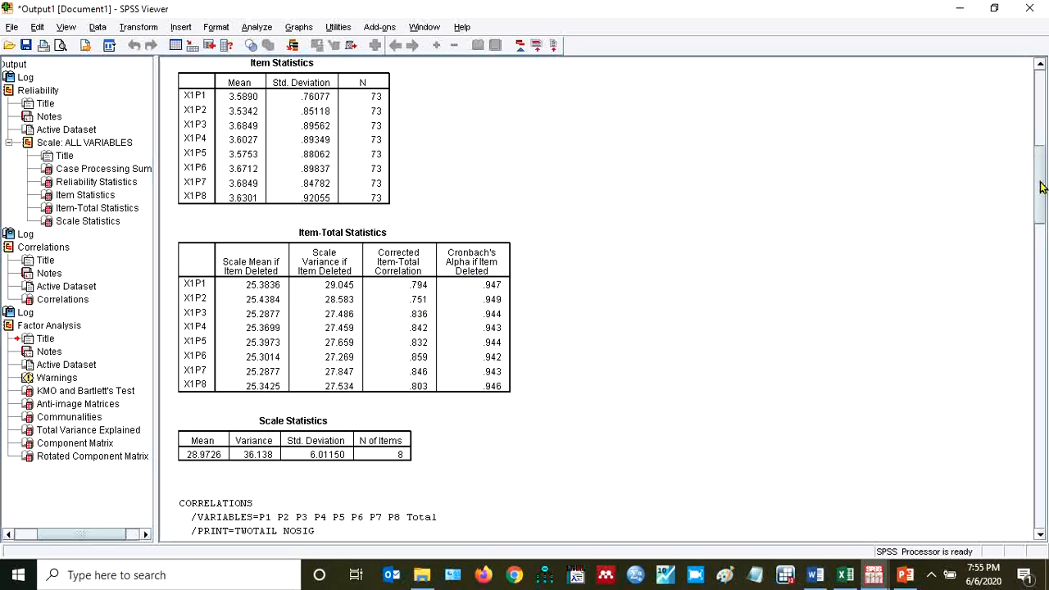
left_click_drag(1039, 182, 1039, 118)
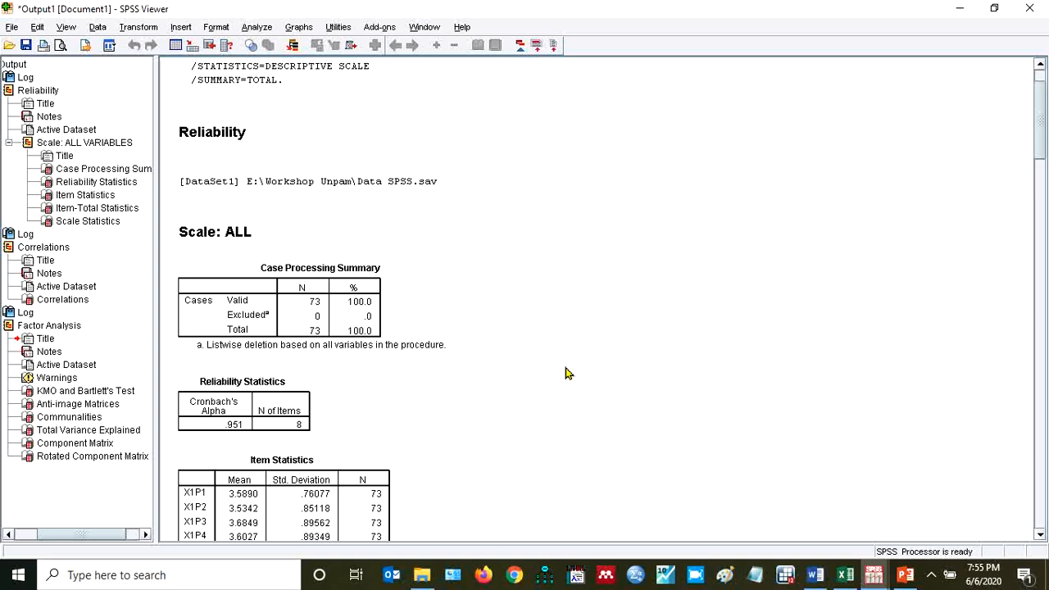
Switch to the Contoh Data SPSS workbook in Excel and examine the Y question group and the last respondent's row
left_click(844, 576)
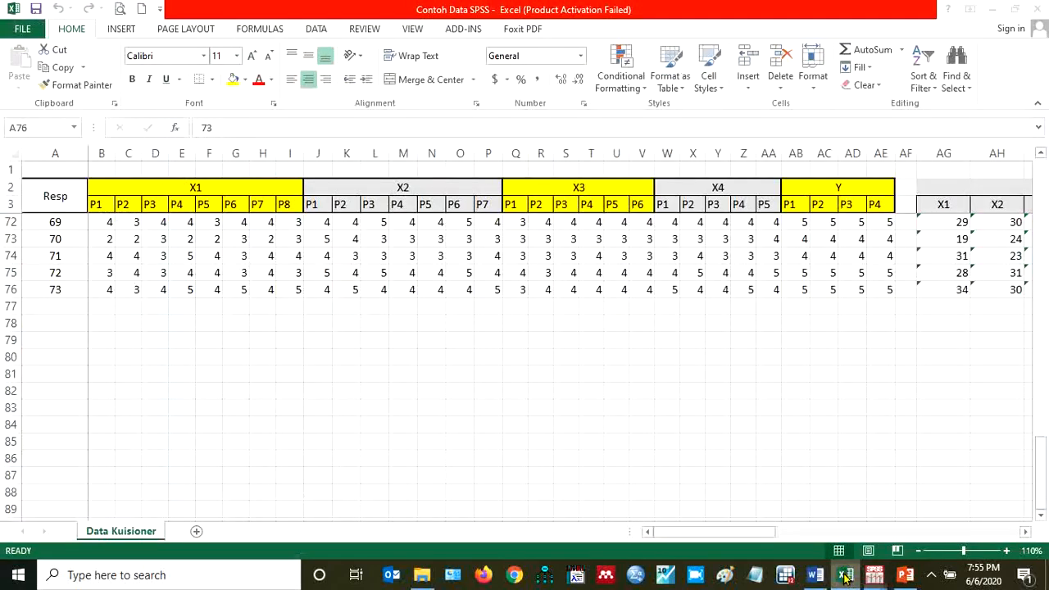
left_click(873, 576)
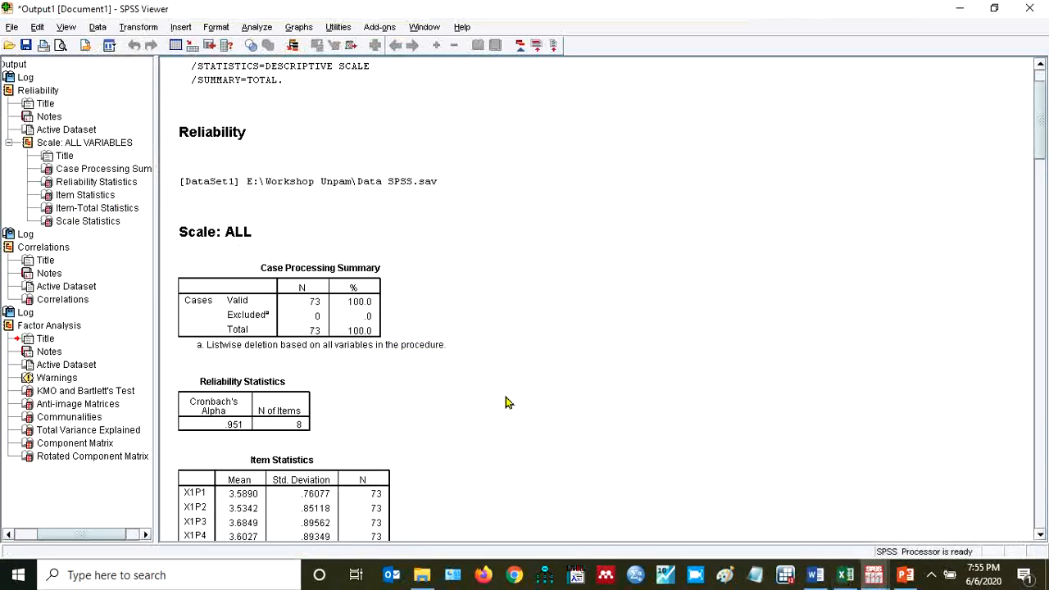
left_click(847, 578)
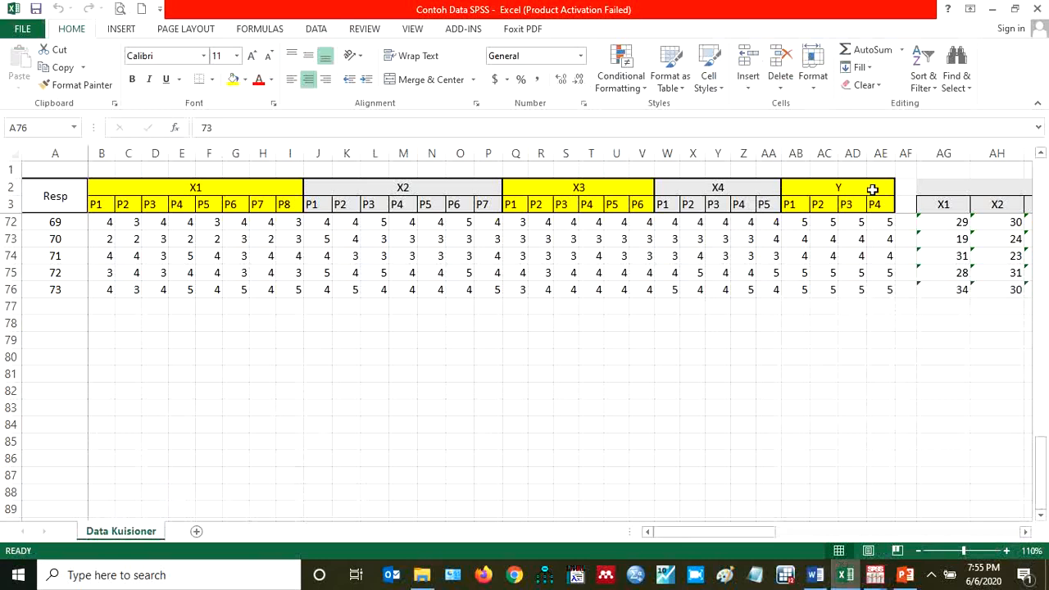
left_click(873, 190)
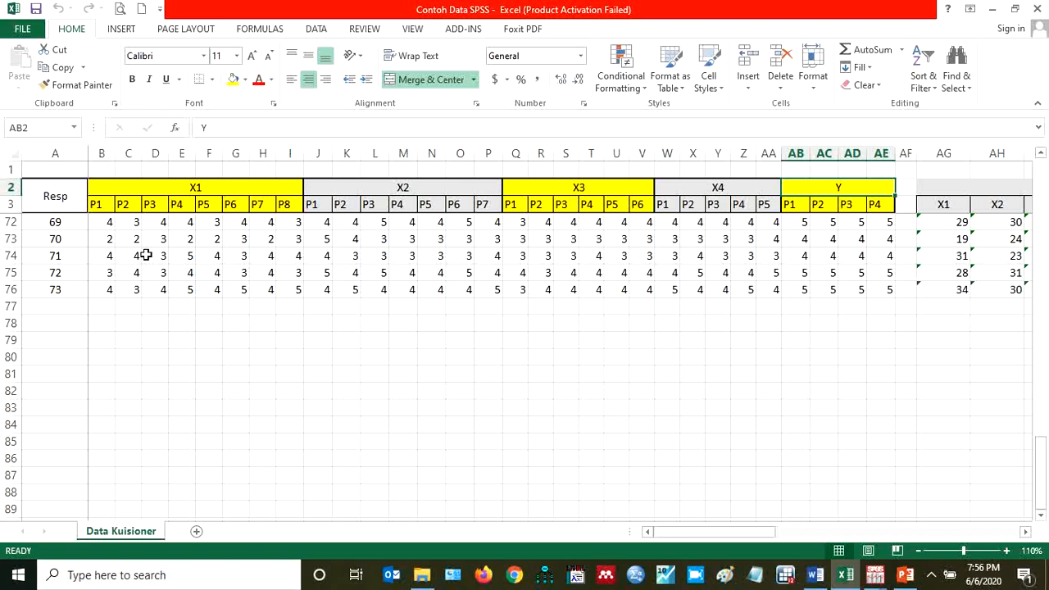
left_click(73, 283)
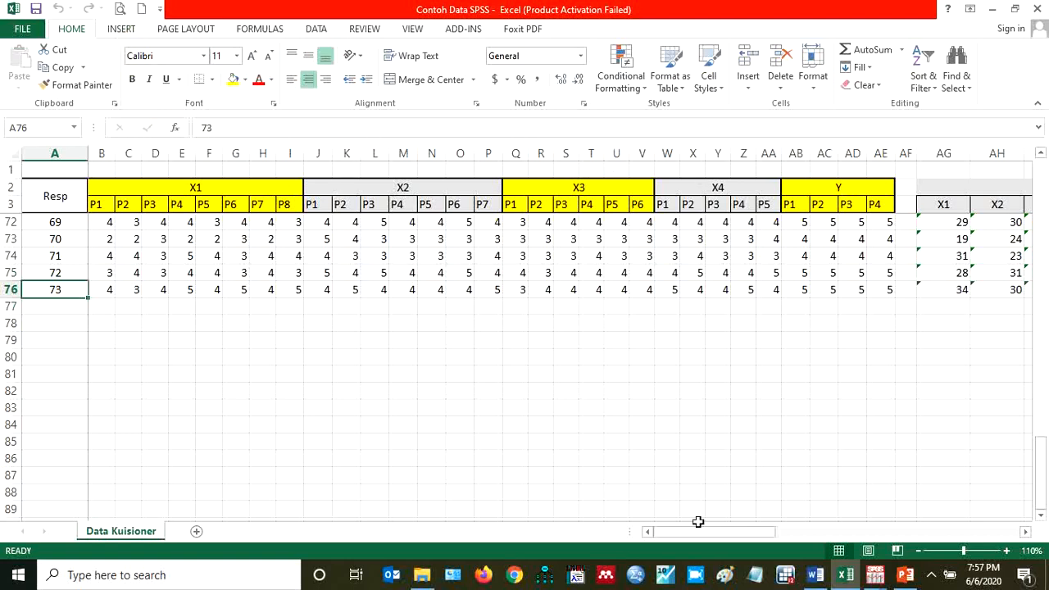
Switch to the Data SPSS.sav dataset in SPSS and start a linear regression with Y as the dependent variable
left_click(874, 578)
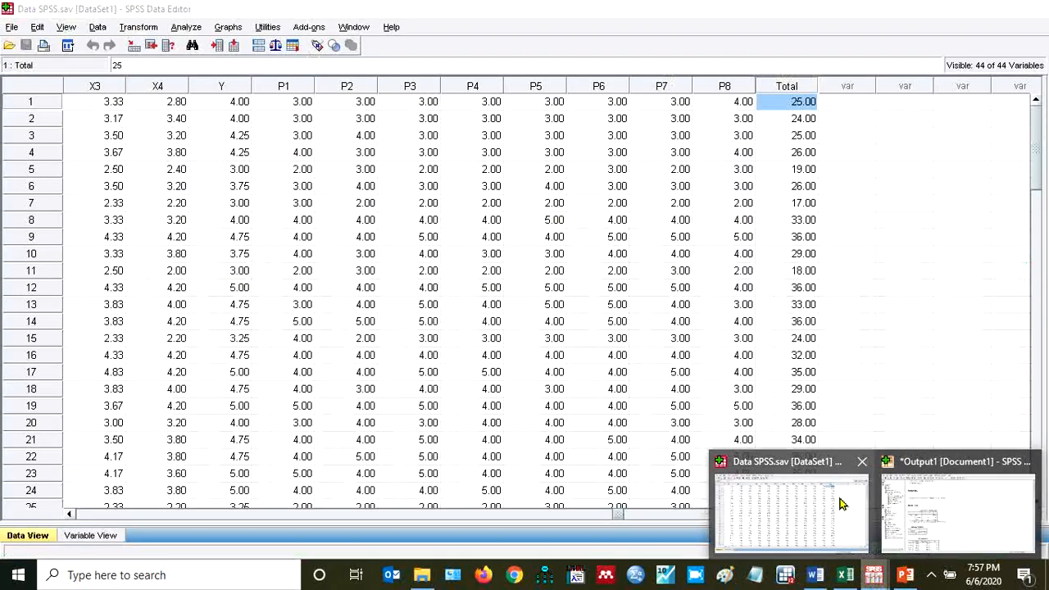
left_click(791, 500)
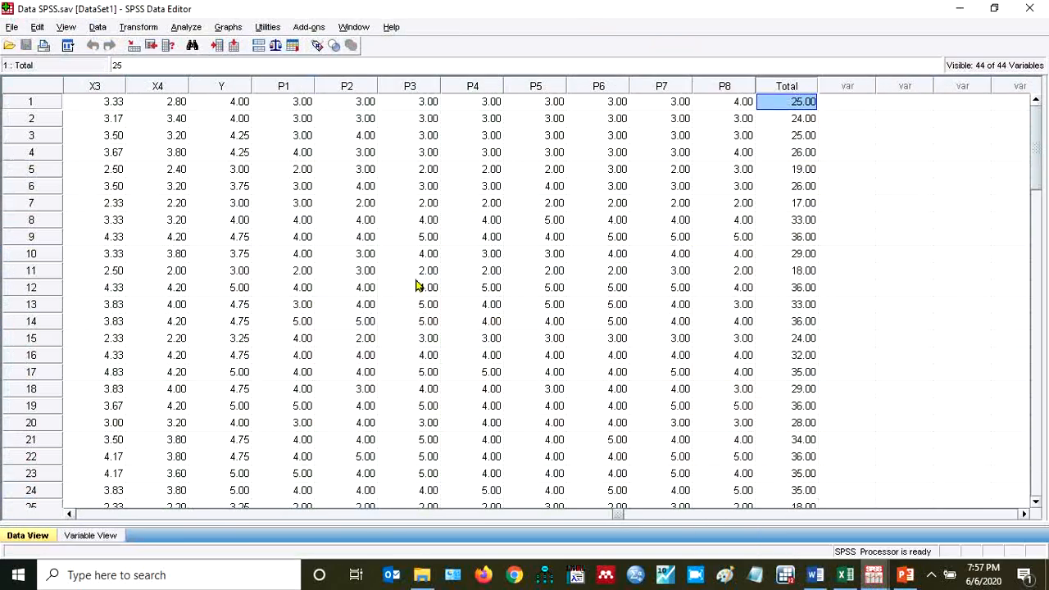
left_click(195, 30)
mouse_move(220, 183)
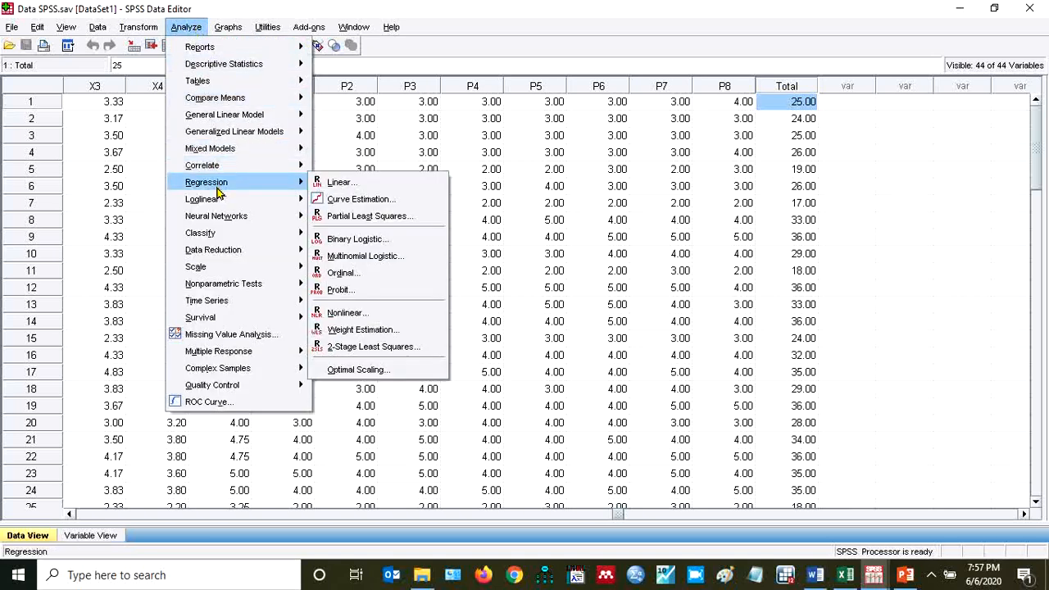
left_click(342, 183)
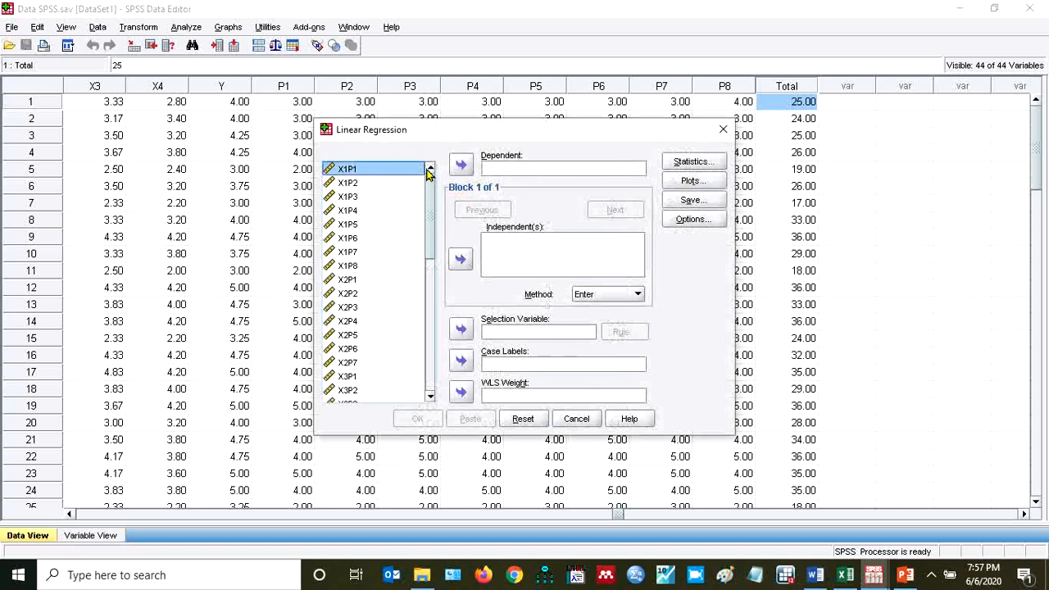
left_click_drag(431, 202, 419, 344)
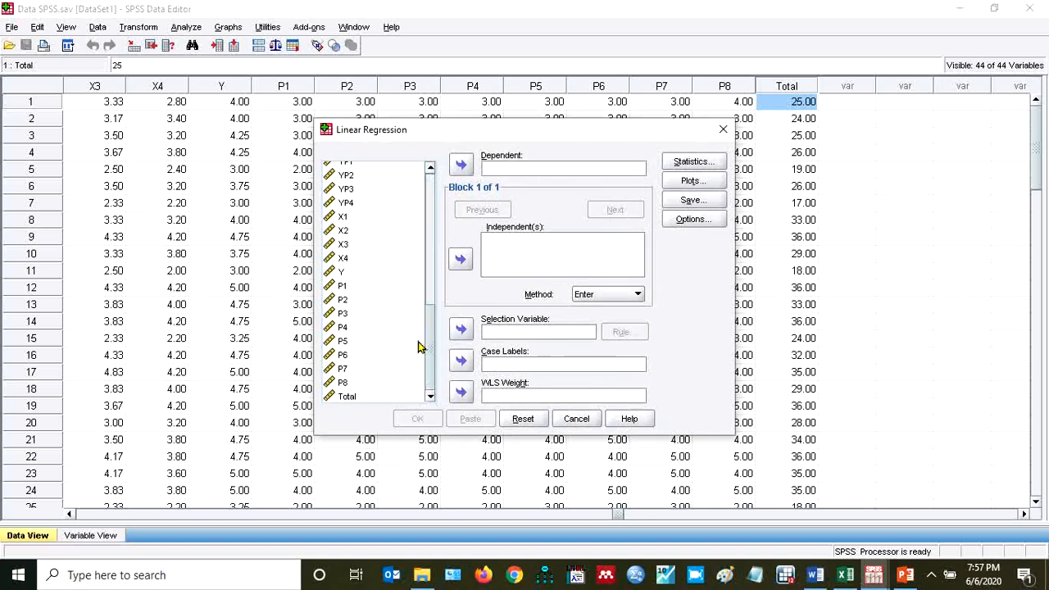
left_click(341, 277)
left_click(464, 166)
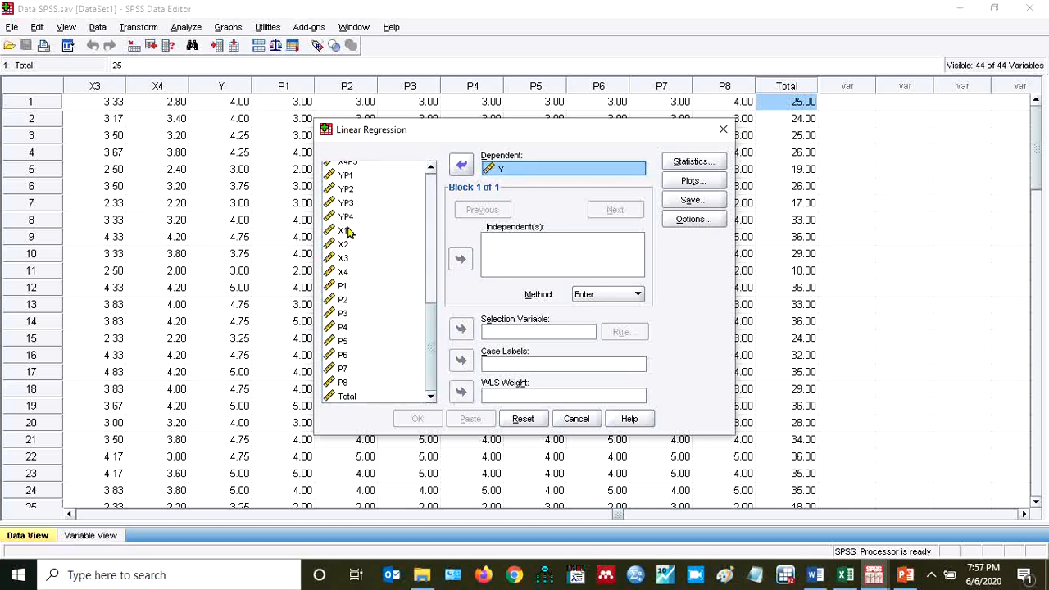
Add X1, X2, X3 and X4 as independent variables, run the regression with the Enter method and show its result tables
left_click(348, 234)
key("shift+Down")
key("shift+Down")
key("shift+Down")
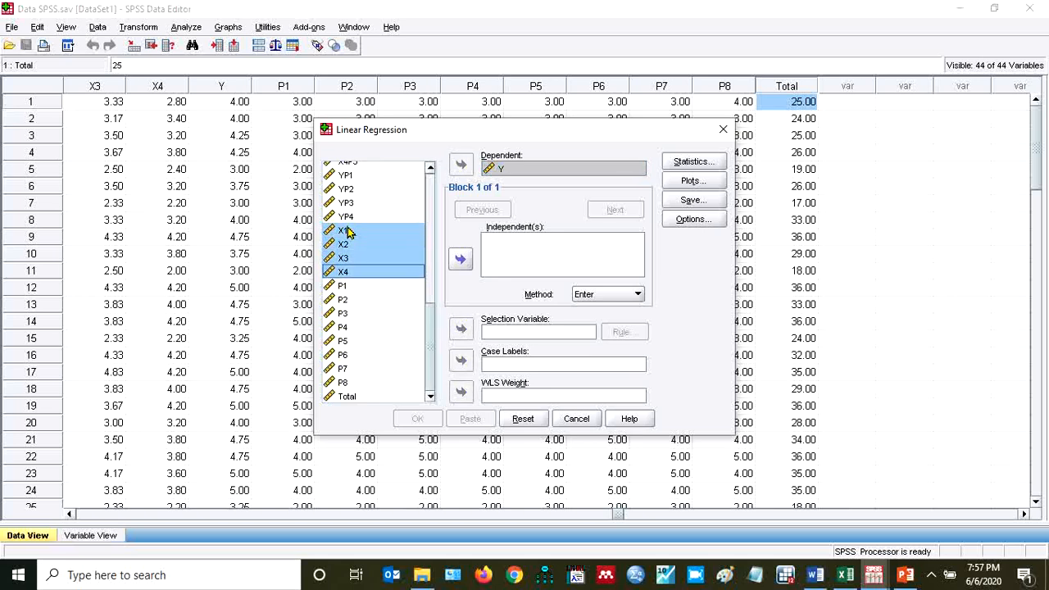
left_click(460, 259)
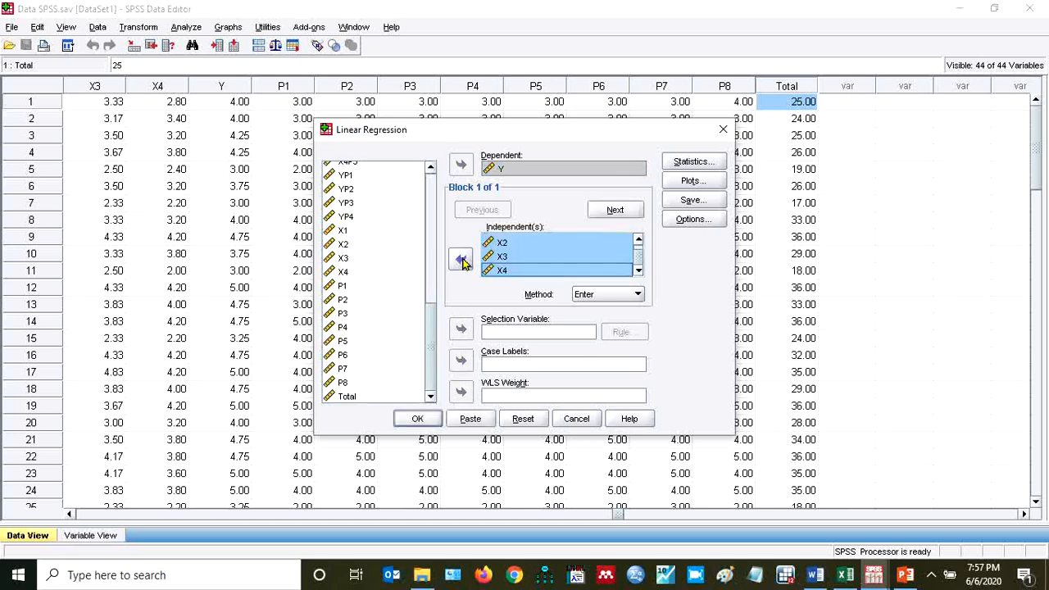
left_click(415, 419)
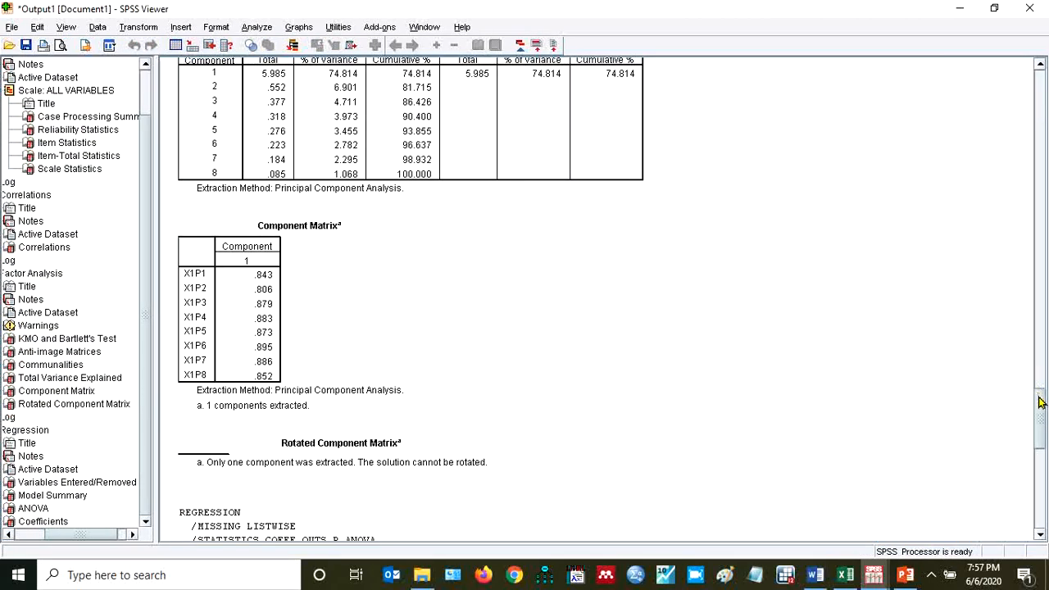
left_click_drag(1038, 402, 1039, 485)
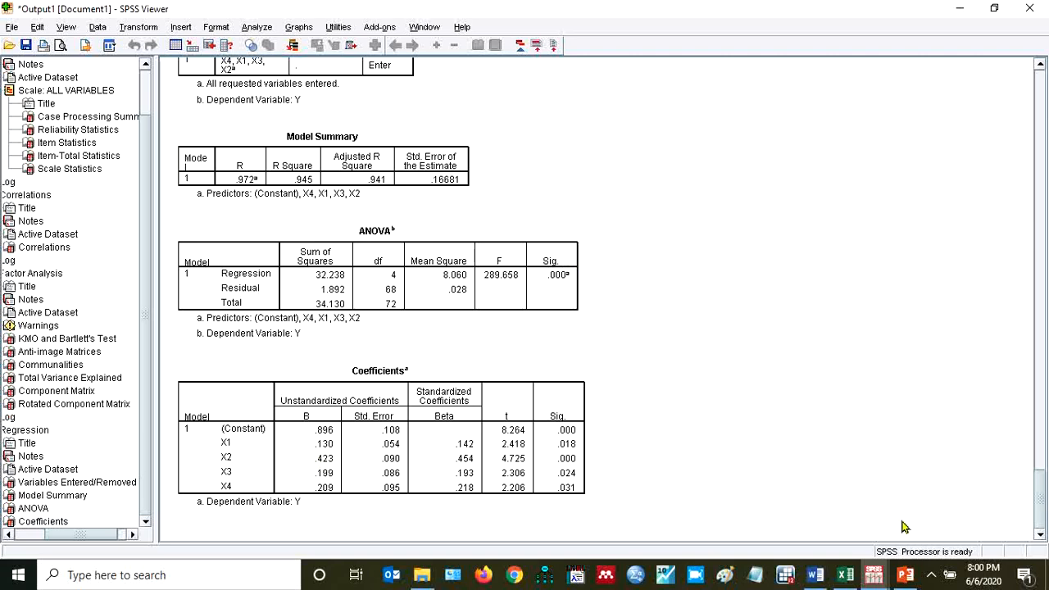
Switch to the PowerPoint presentation on validity, reliability and regression testing and start its slide show from the title slide
mouse_move(905, 576)
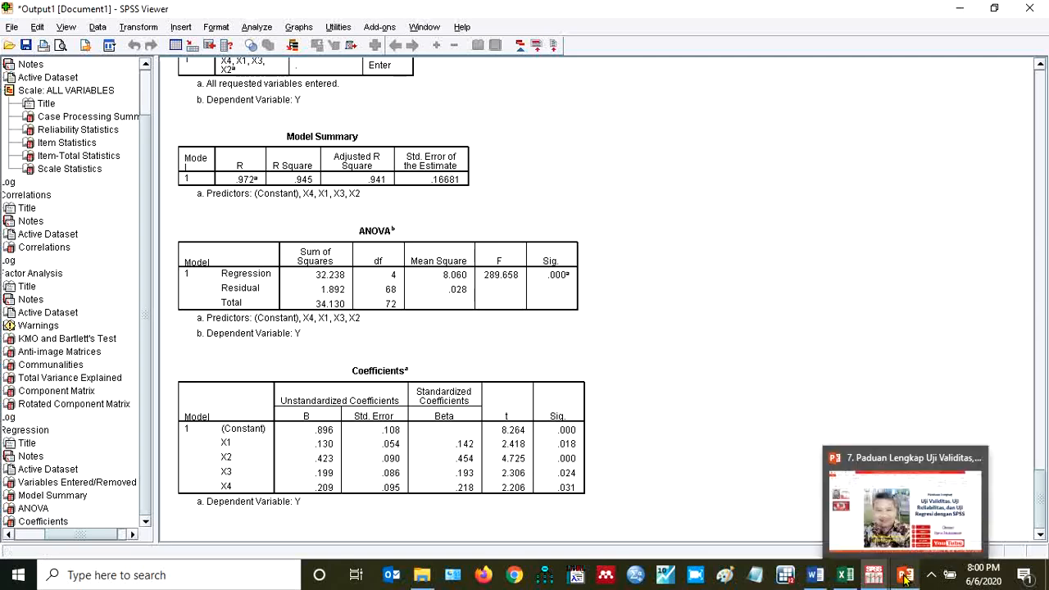
left_click(906, 514)
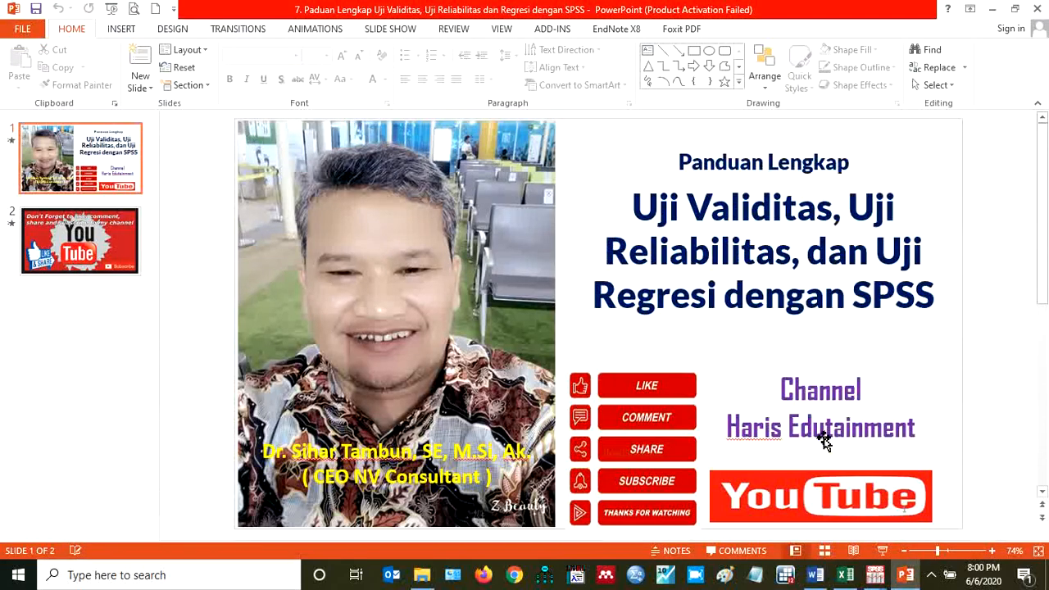
left_click(881, 550)
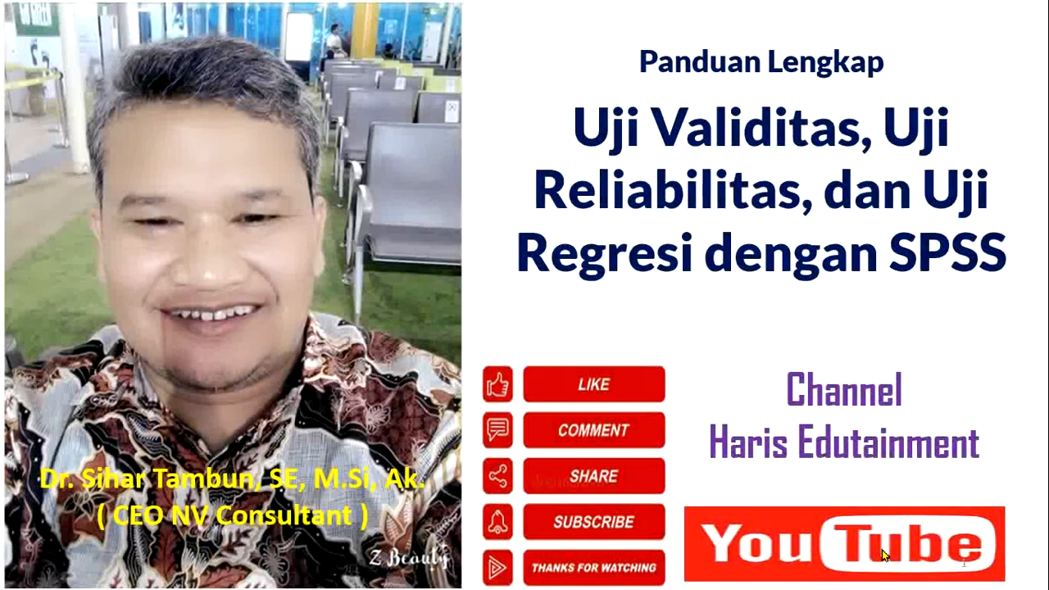